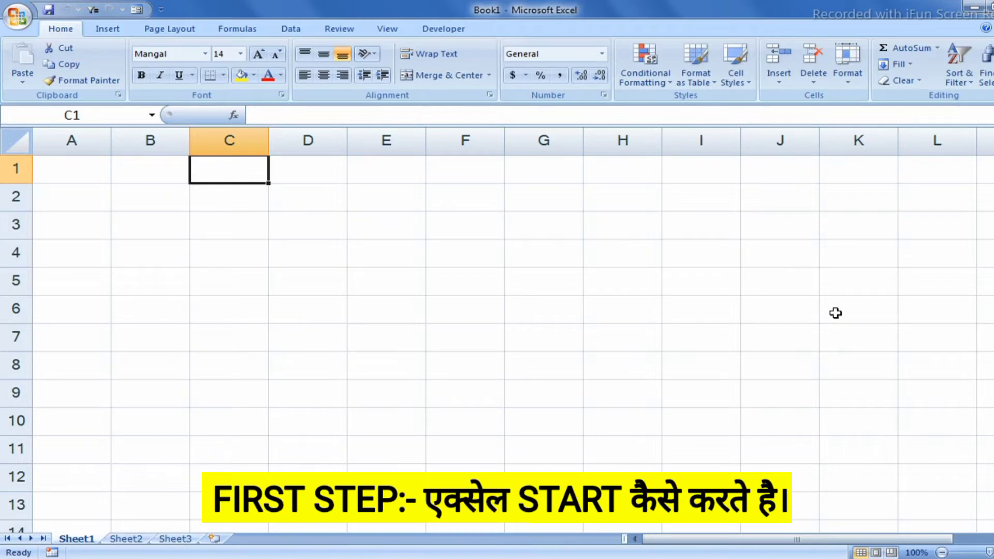
Step: Close the Excel workbook and open the Windows Start menu
click(984, 6)
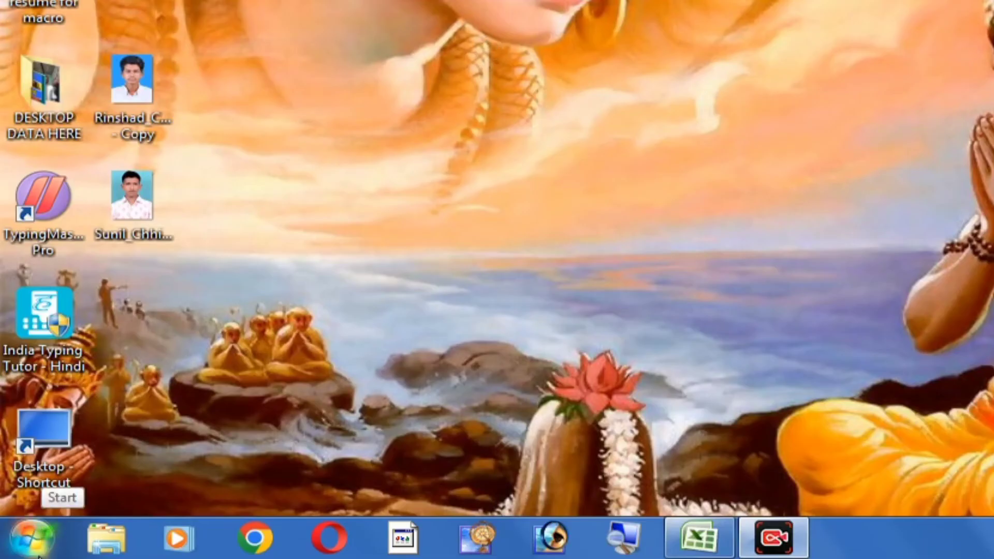
click(32, 538)
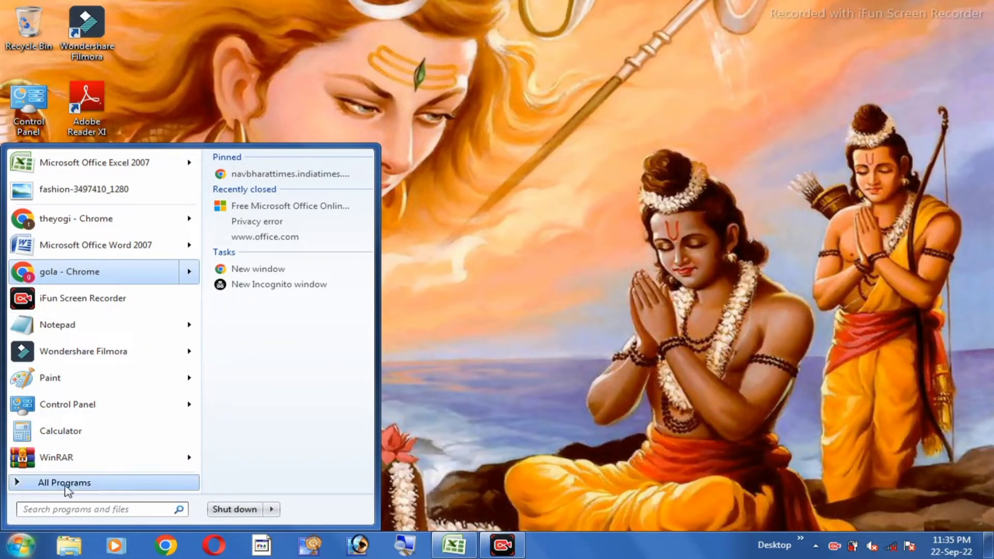
Step: Launch Microsoft Office Excel 2007 from All Programs > Microsoft Office
click(83, 484)
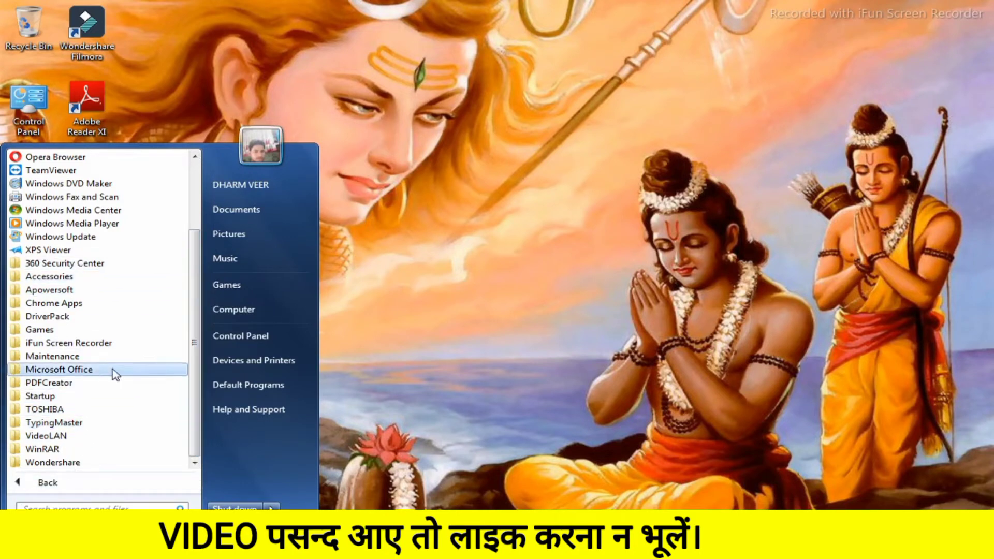
click(92, 371)
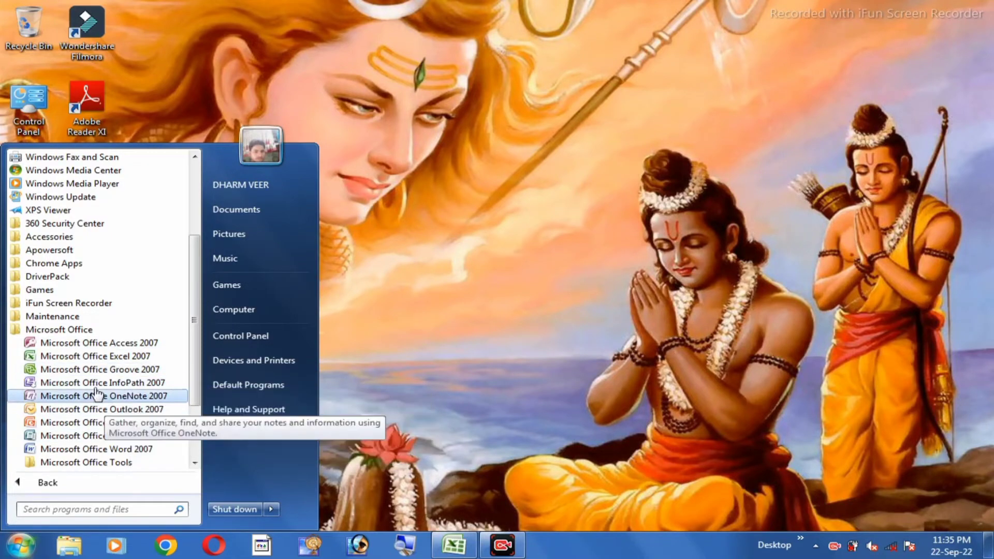
click(122, 357)
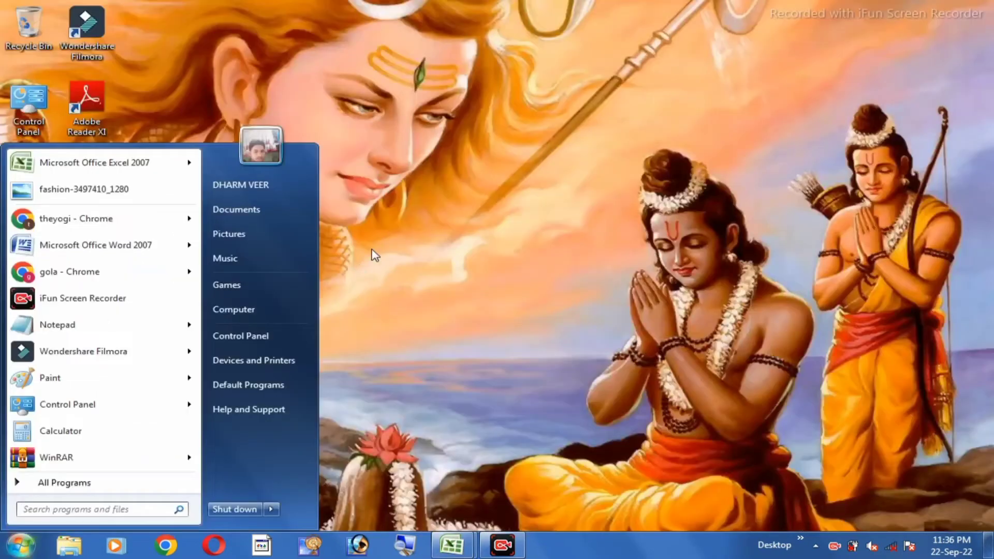
Step: Reopen the Start menu, search for 'excel', and launch Excel 2007 from the results
click(374, 254)
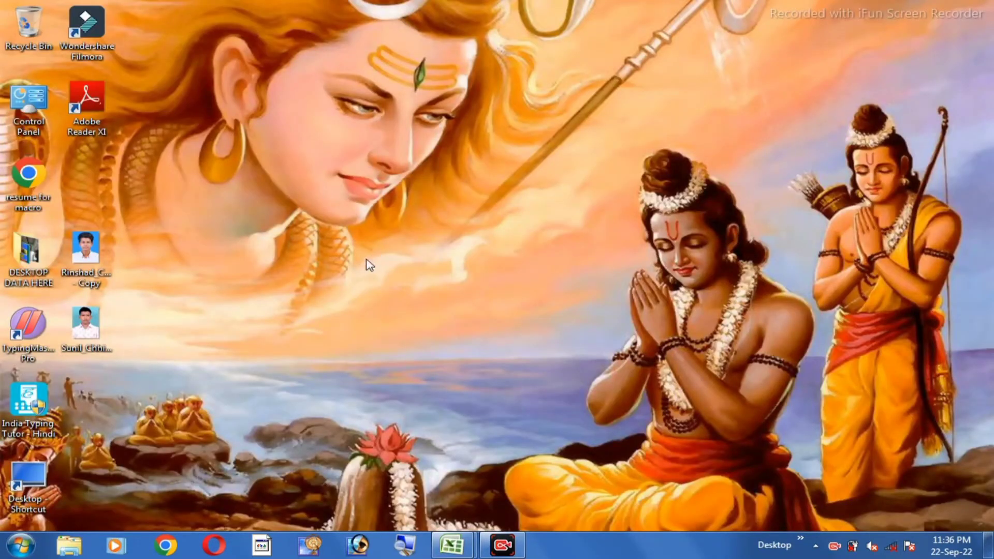
click(36, 552)
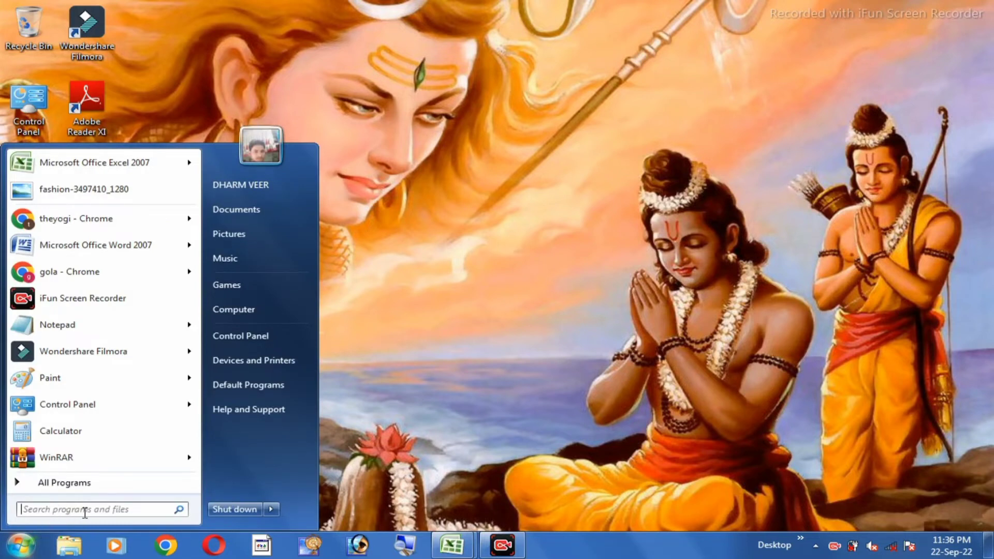
text(e)
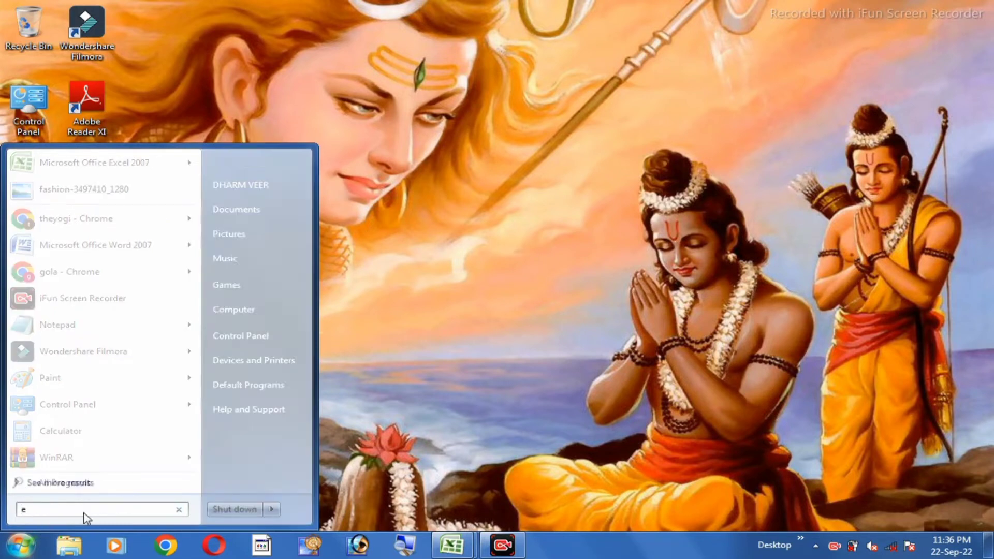
text(c)
key(BackSpace)
text(xce)
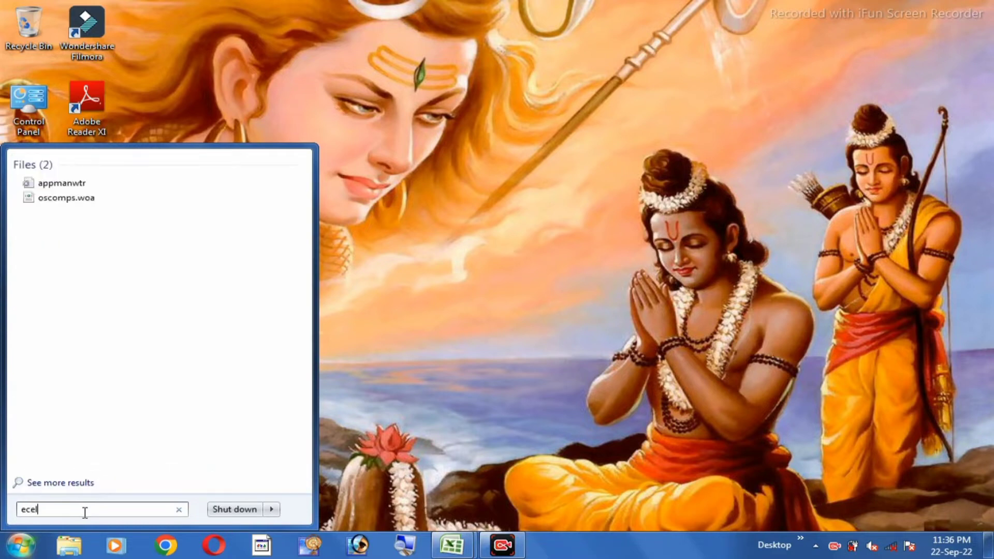
text(l)
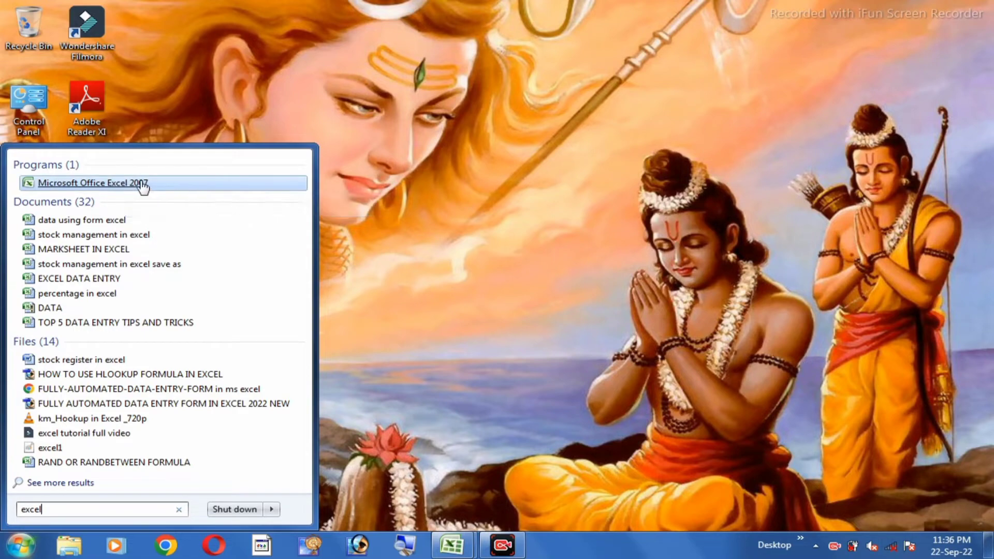
click(364, 135)
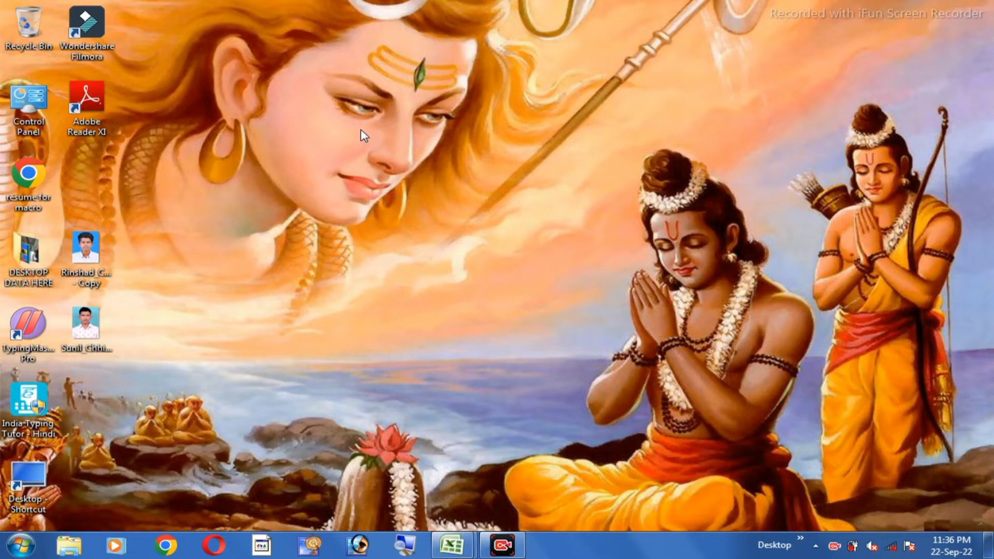
Step: Run 'excel' from the Windows Run dialog to open a blank Book3 workbook
key(super+r)
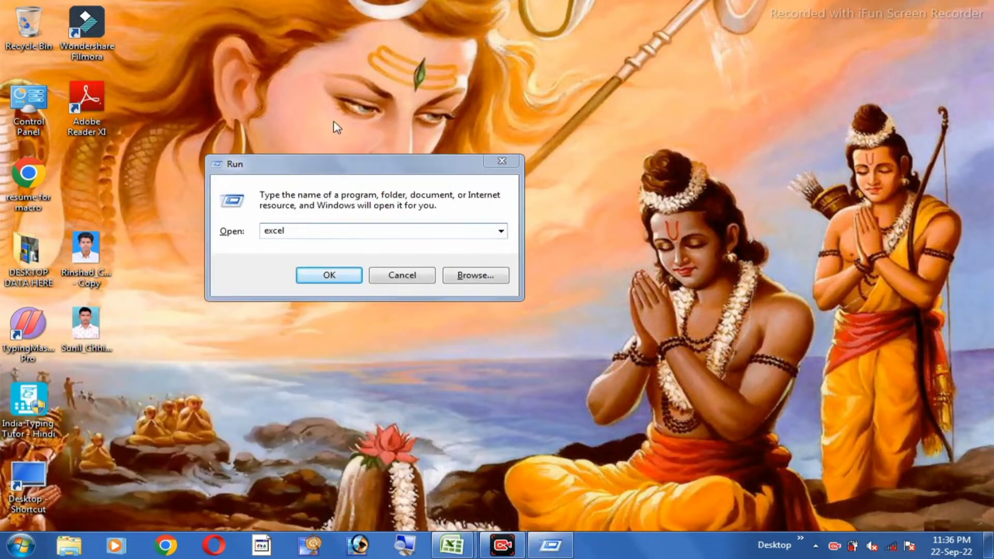
click(299, 231)
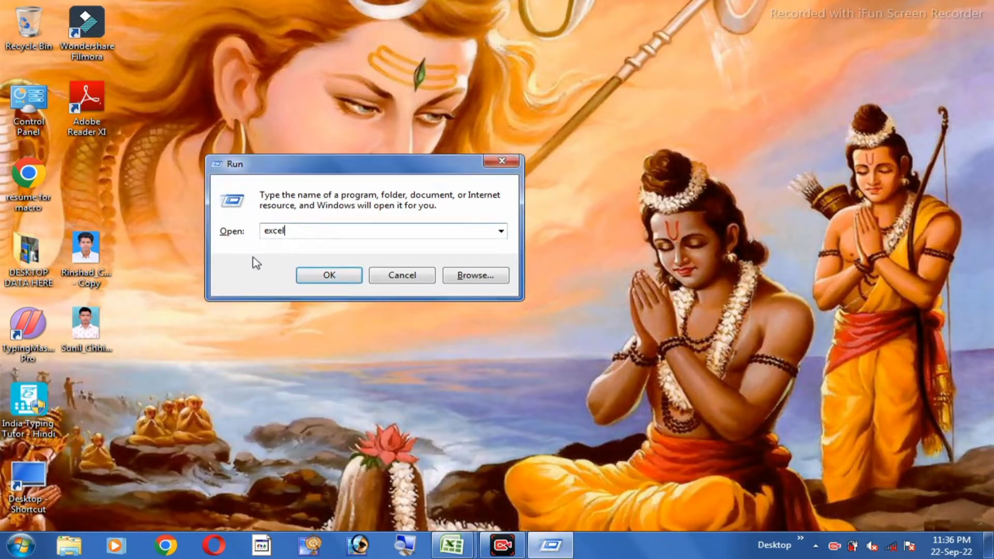
click(327, 275)
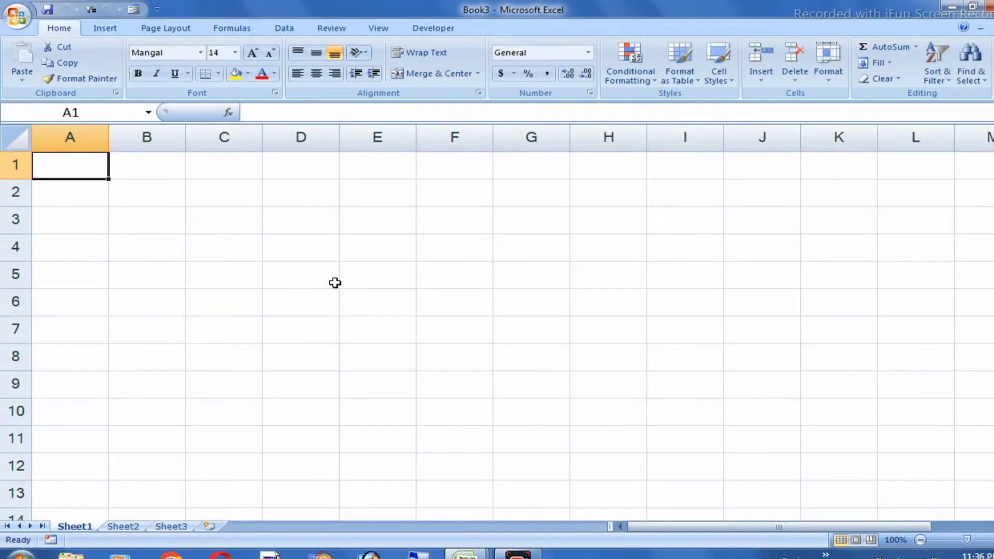
click(210, 282)
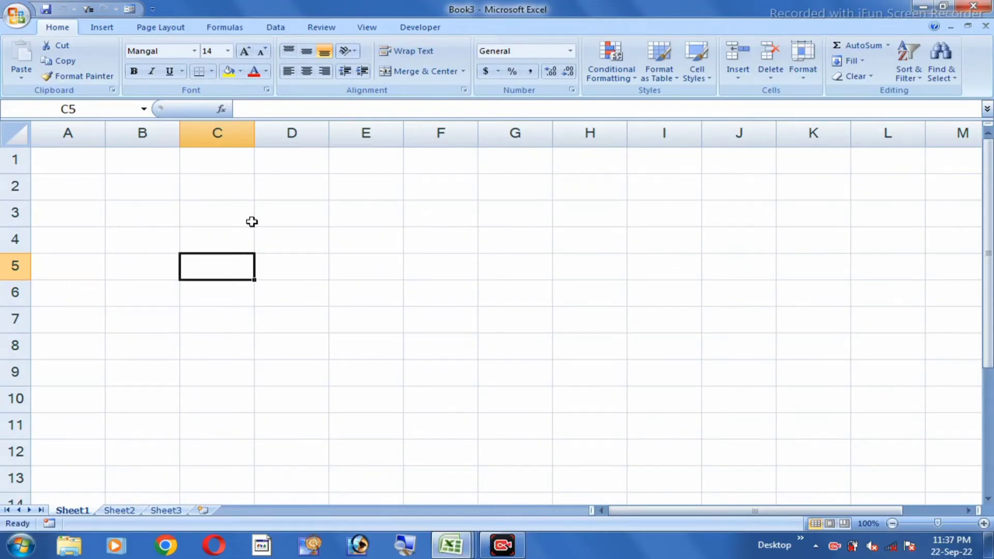
mouse_move(99, 176)
mouse_down()
mouse_move(674, 331)
mouse_move(682, 390)
mouse_up()
click(438, 233)
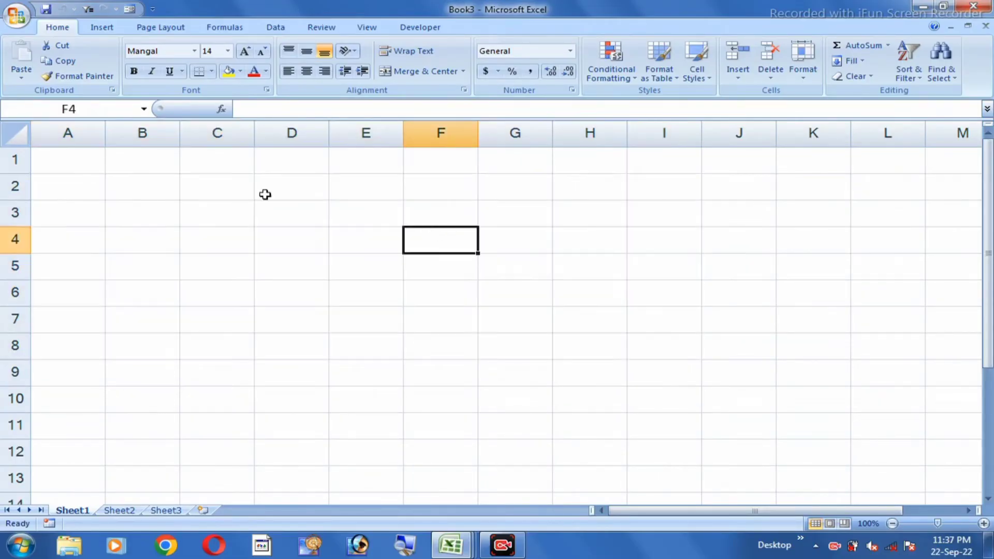
drag(63, 166, 828, 455)
click(296, 257)
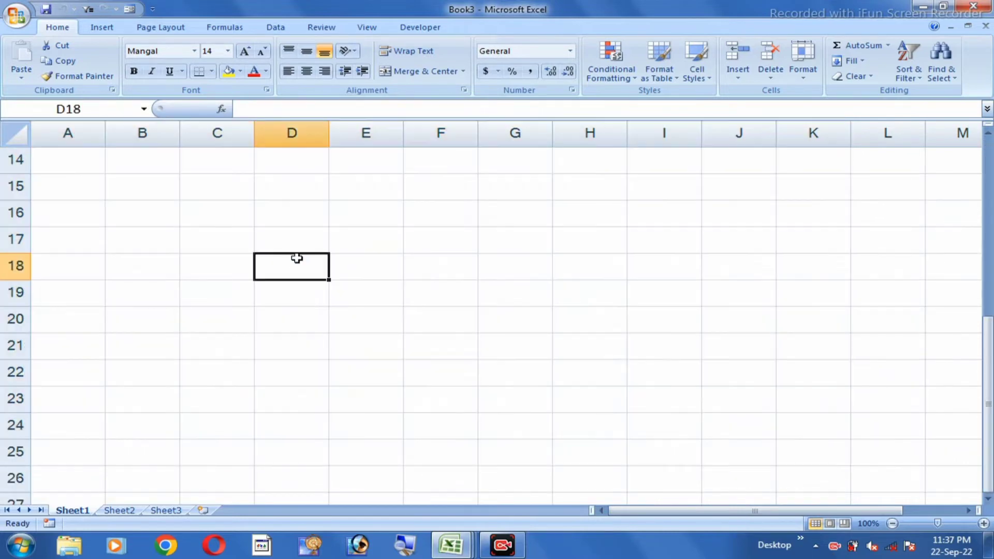
scroll(296, 258, up, 5)
click(55, 172)
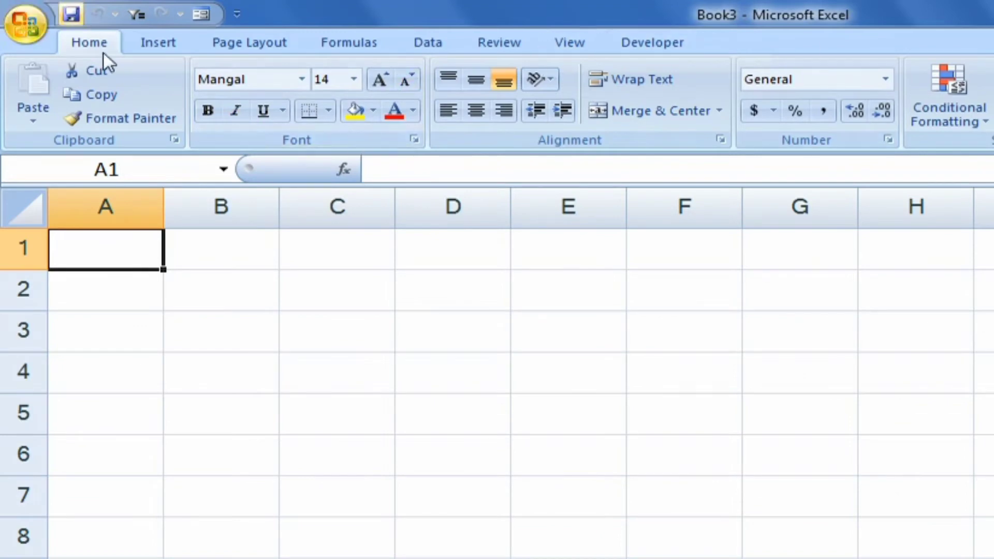
click(166, 44)
click(236, 41)
click(326, 40)
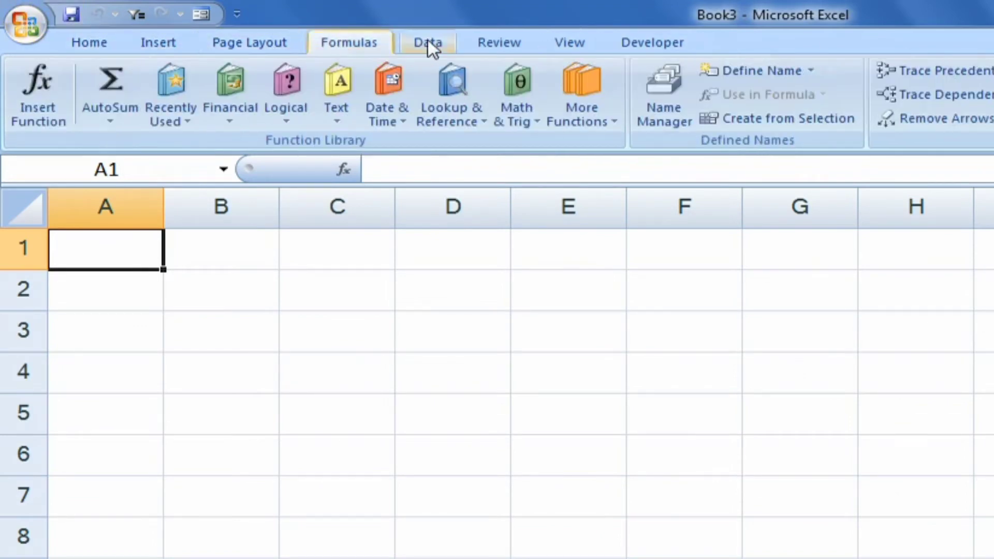
click(428, 41)
click(495, 44)
click(572, 44)
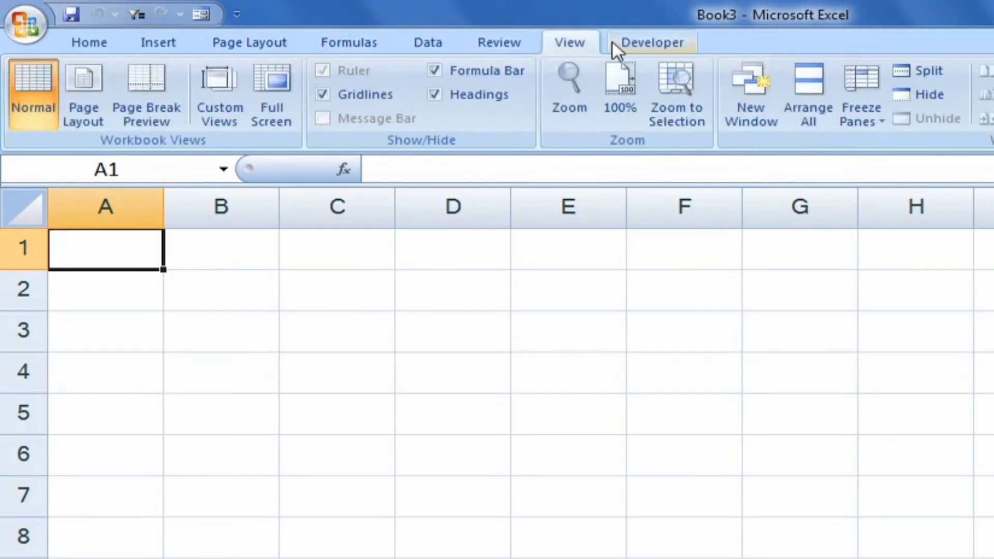
click(613, 44)
click(106, 42)
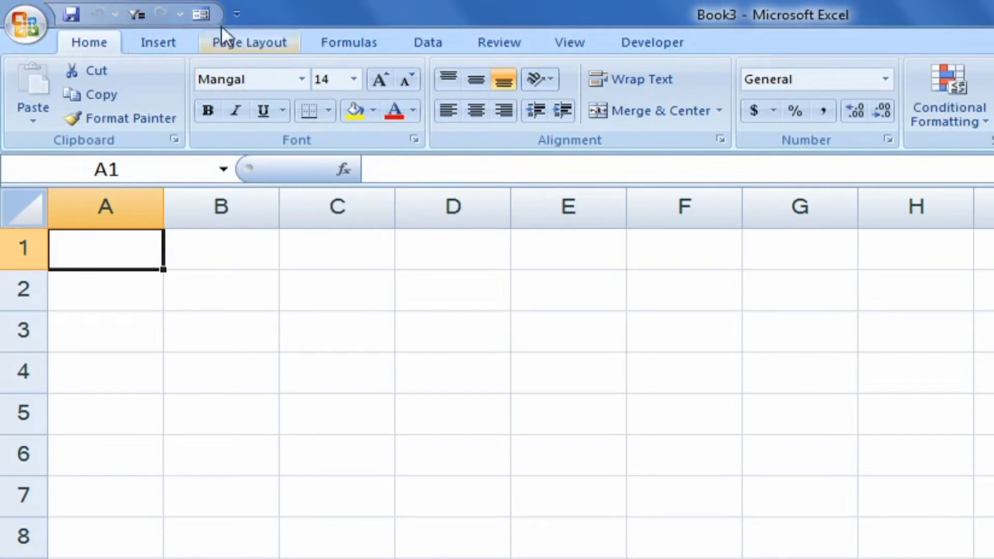
click(237, 14)
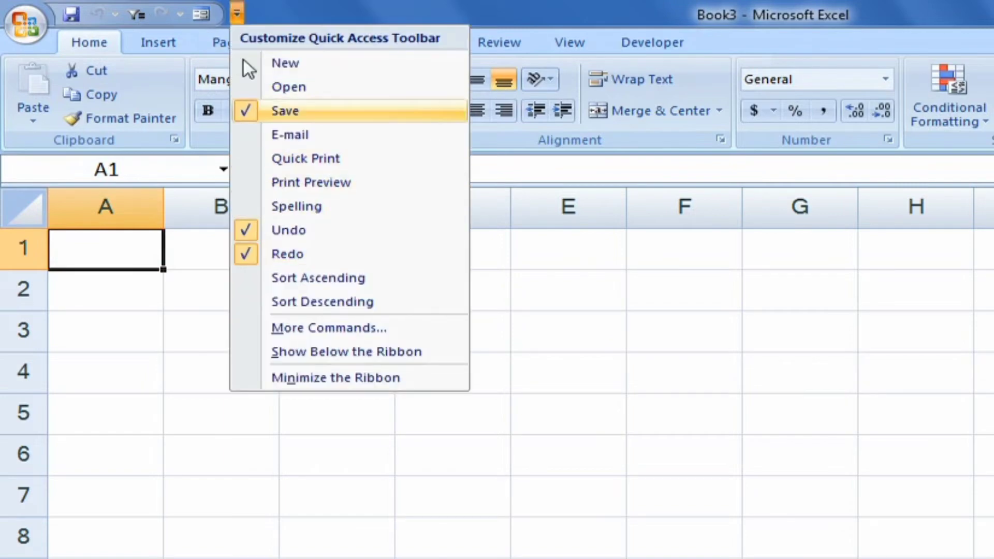
click(237, 12)
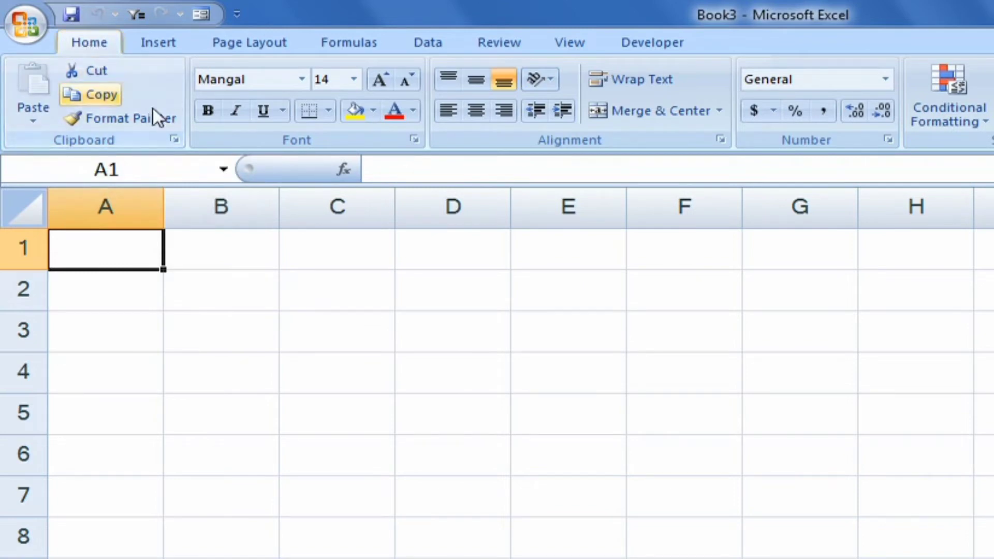
key(ctrl+b)
key(ctrl+b)
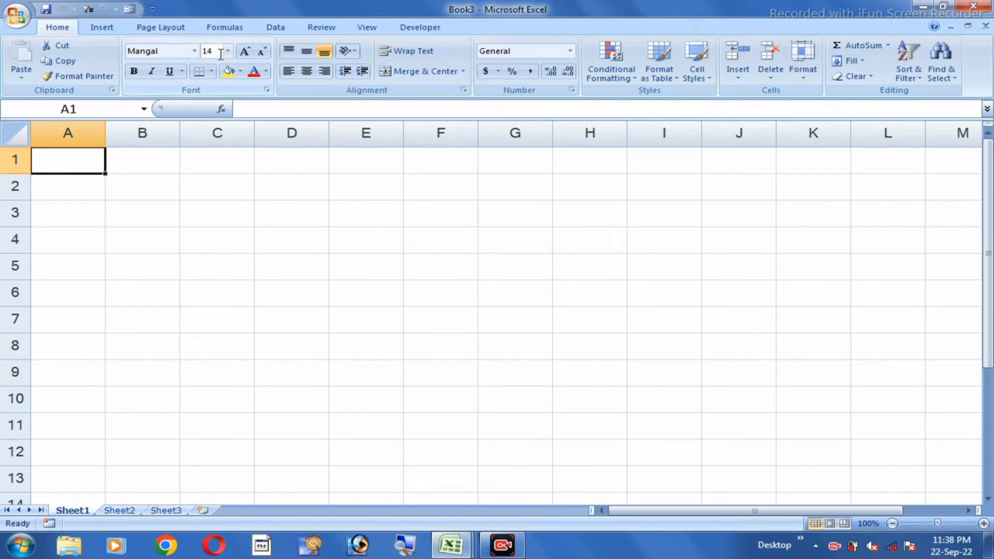
click(102, 28)
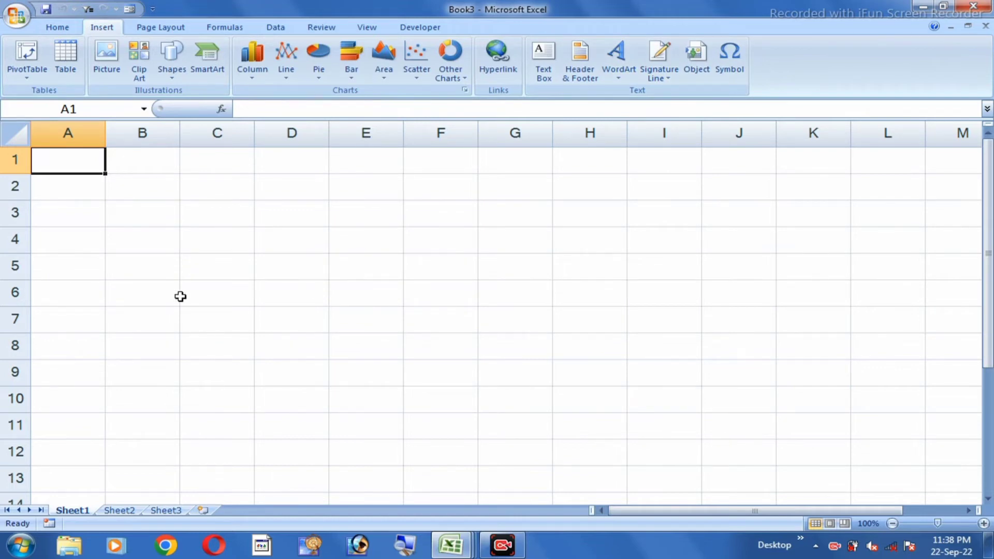
click(64, 29)
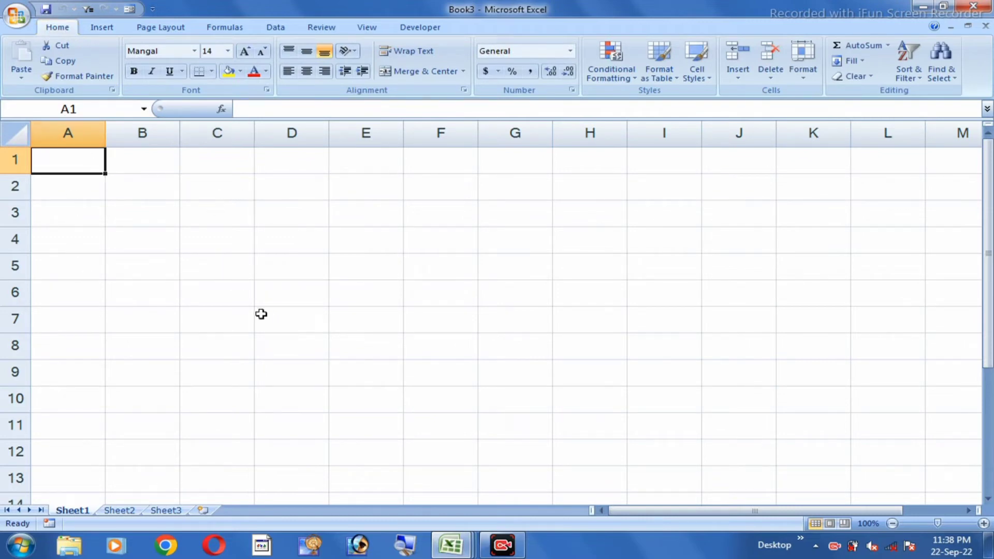
Step: Inspect the A1 address in the Name Box, then select cells I3, J4, H3, F3, F5 and H5
click(89, 111)
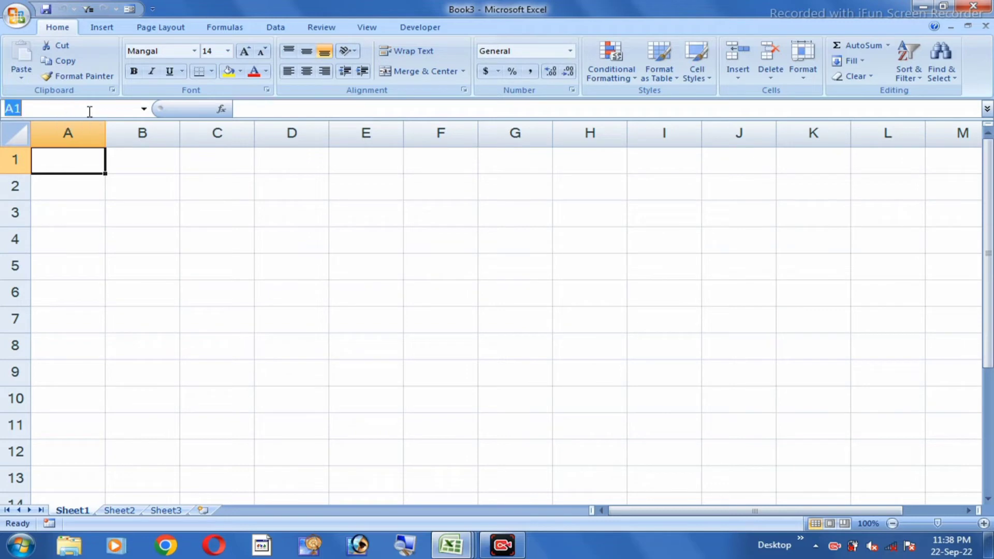
click(64, 113)
click(648, 223)
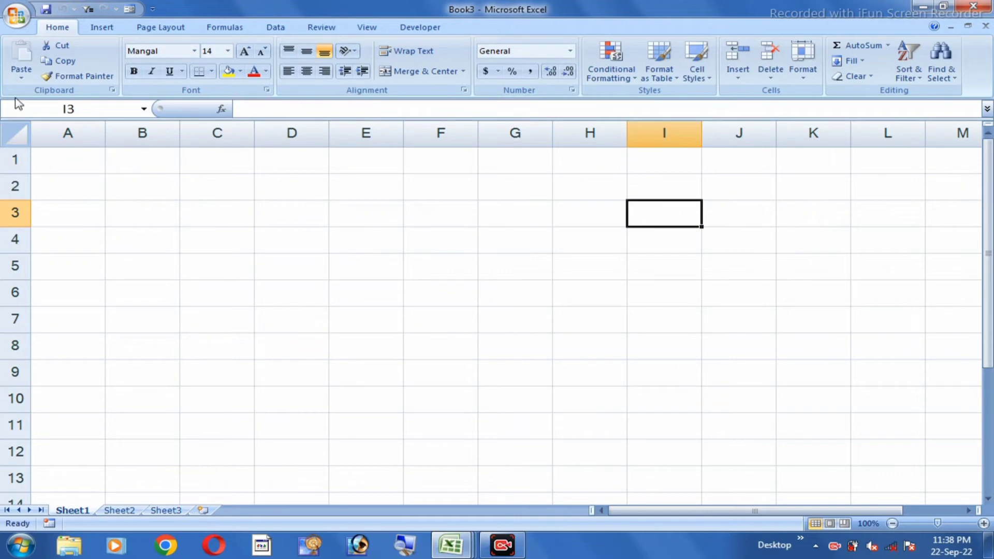
click(730, 239)
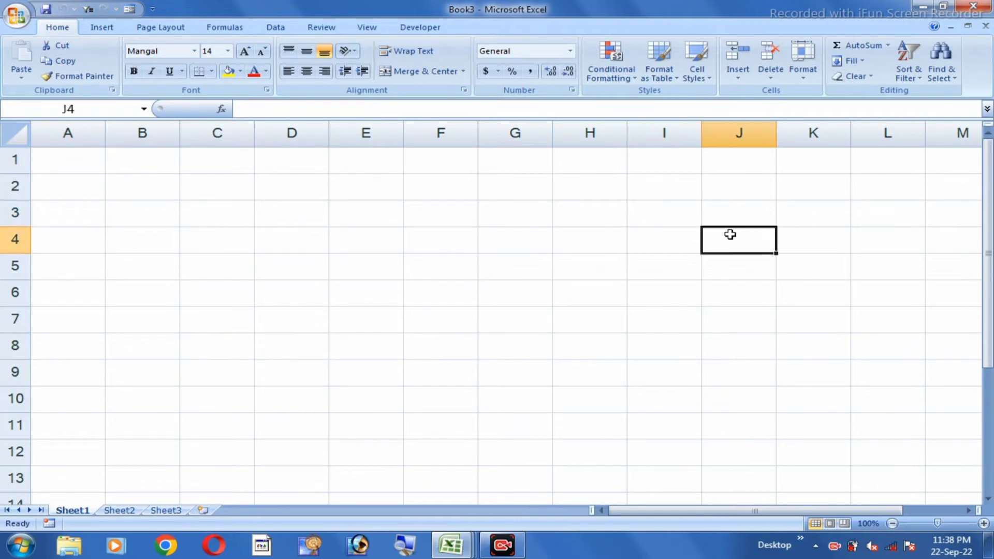
click(578, 224)
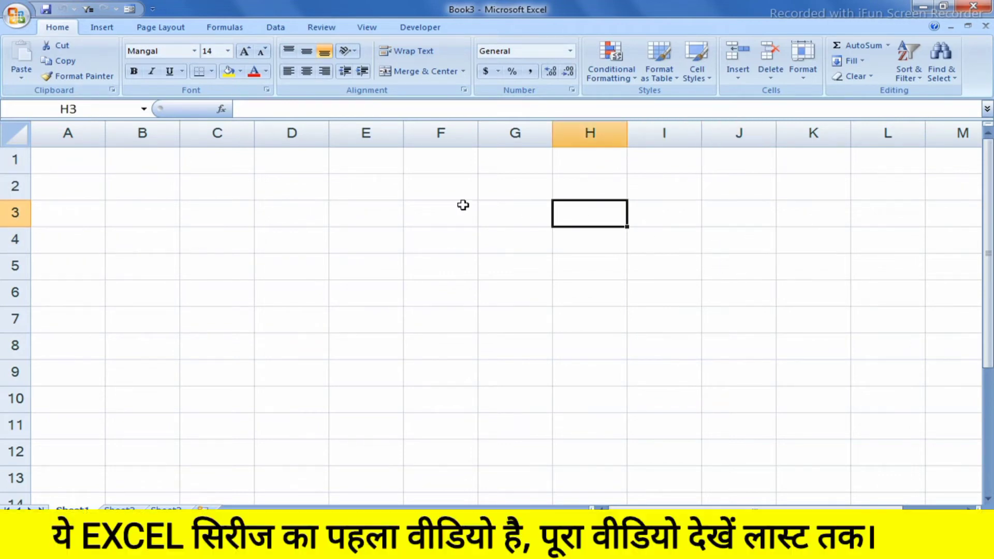
click(462, 205)
click(439, 257)
click(621, 265)
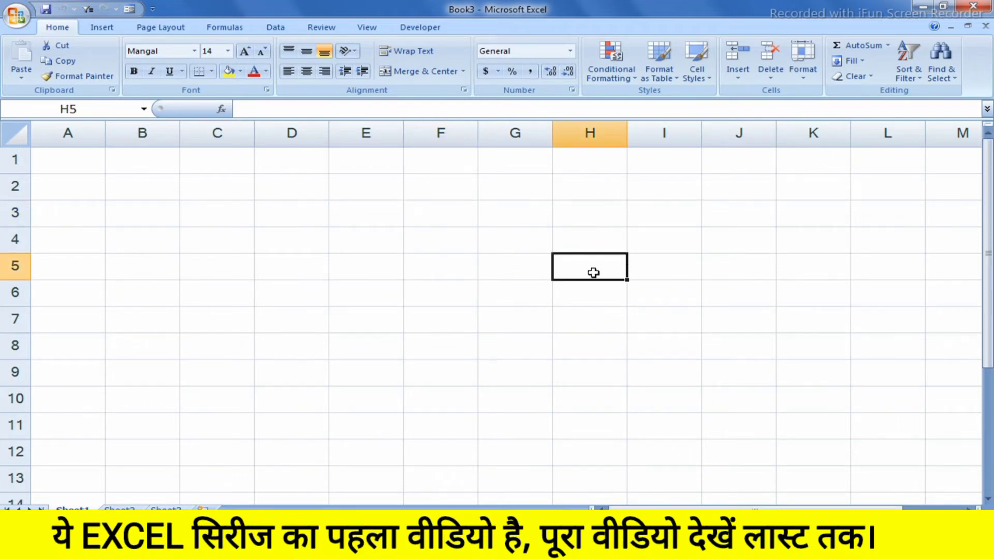
Step: Select cells H4, E3, F5, J4, D8 and G6 in turn
click(590, 245)
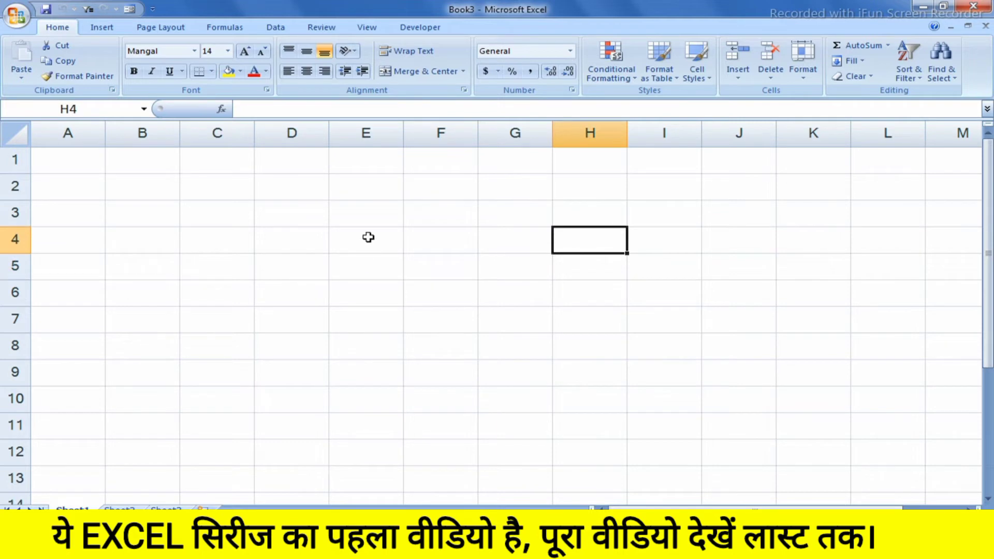
click(365, 219)
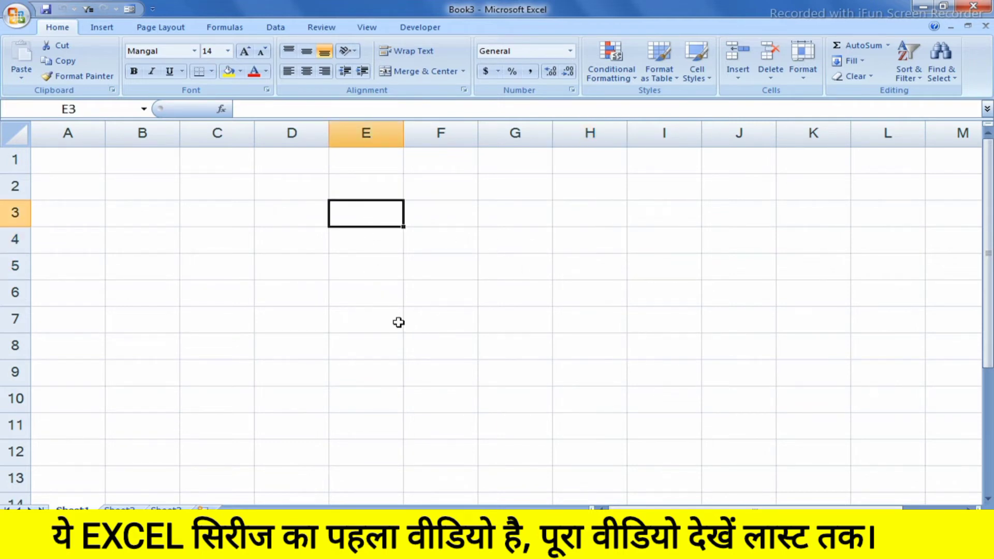
click(432, 269)
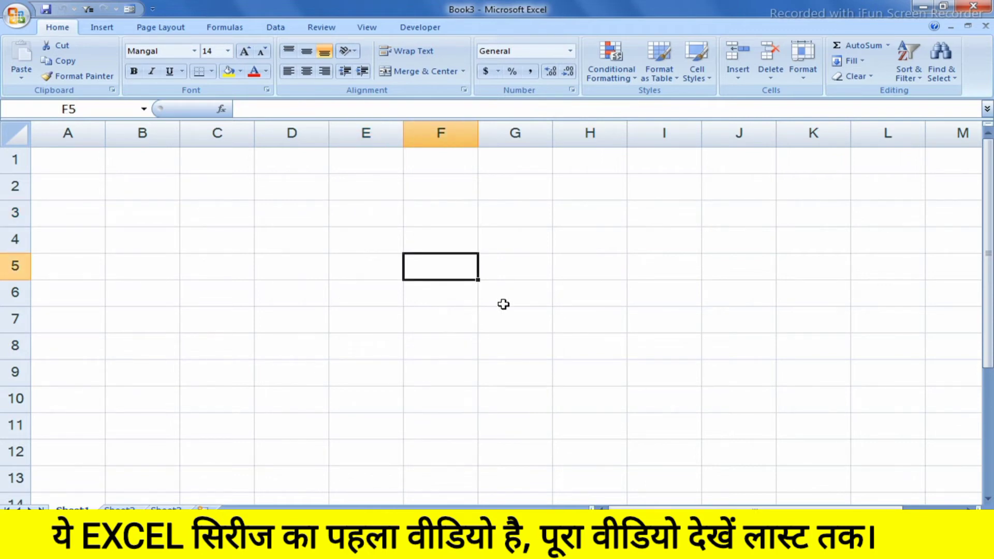
click(706, 228)
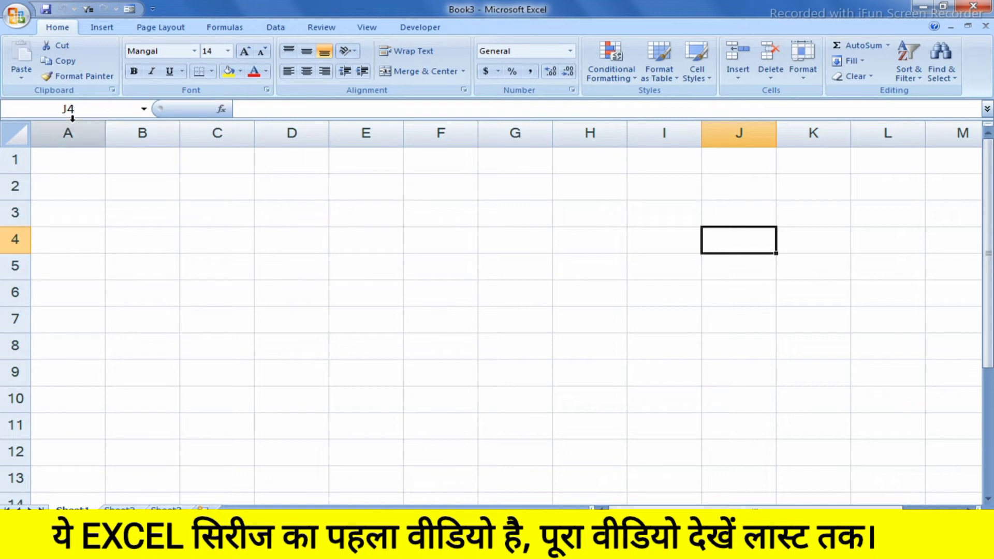
click(290, 341)
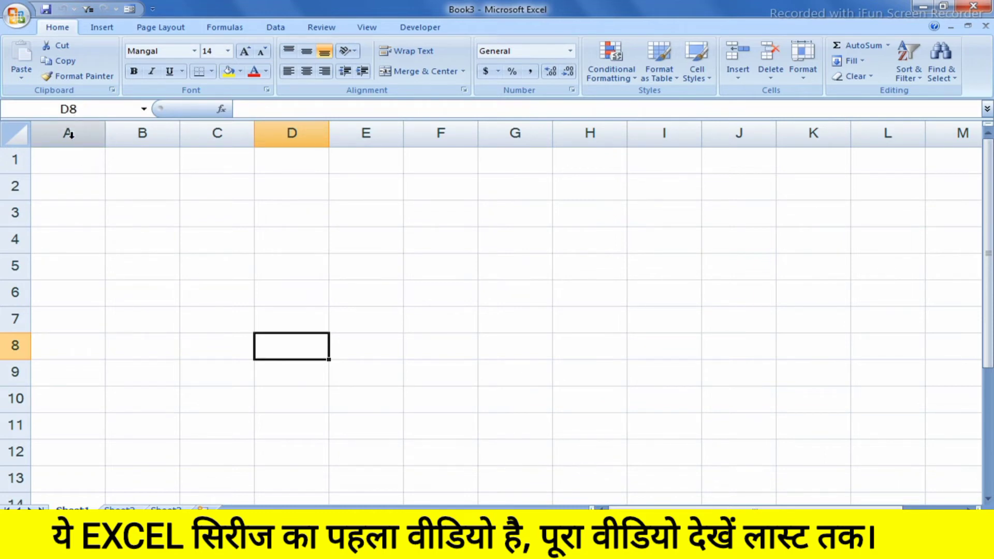
click(520, 285)
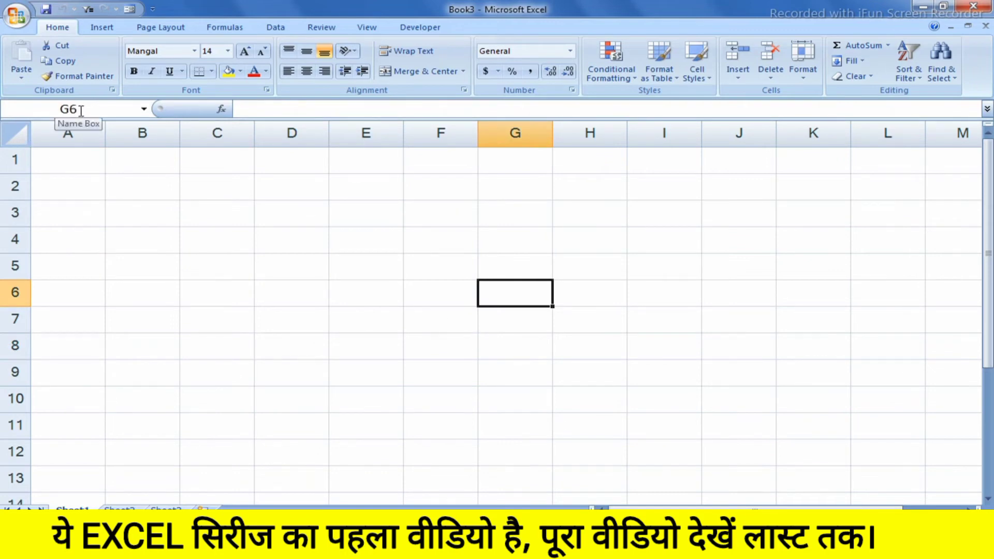
Step: Select columns A through F one at a time, then all together
click(68, 133)
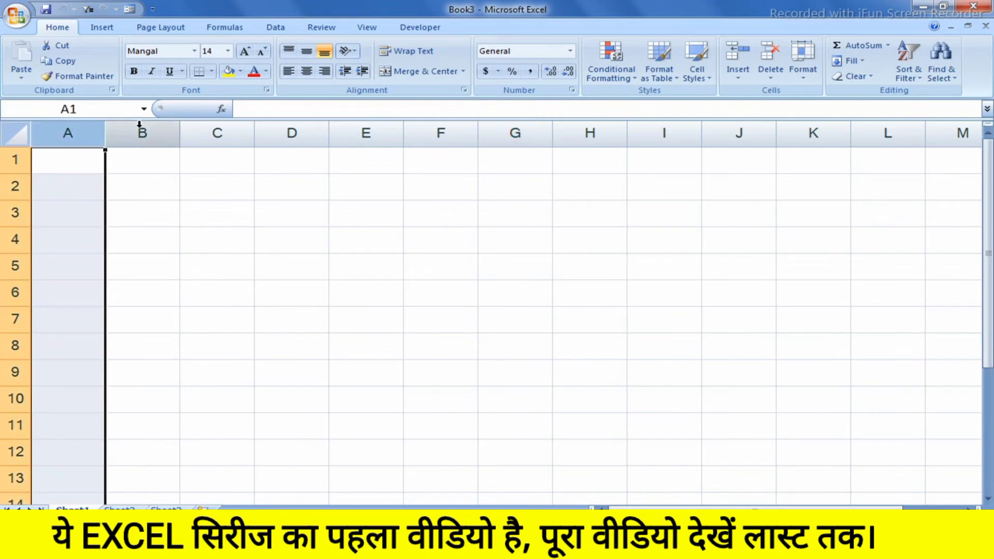
click(142, 133)
click(217, 133)
click(292, 133)
click(366, 133)
click(441, 133)
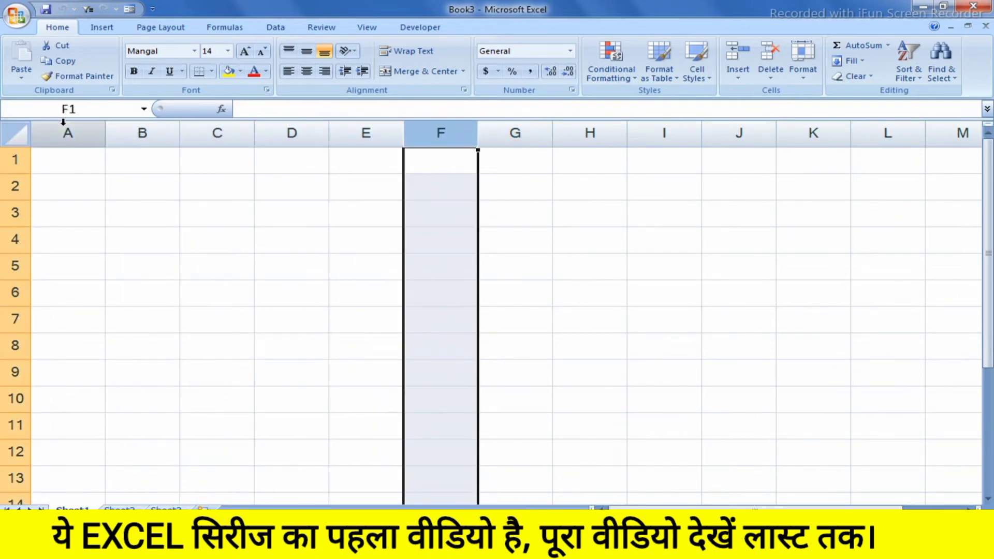
drag(67, 132, 441, 133)
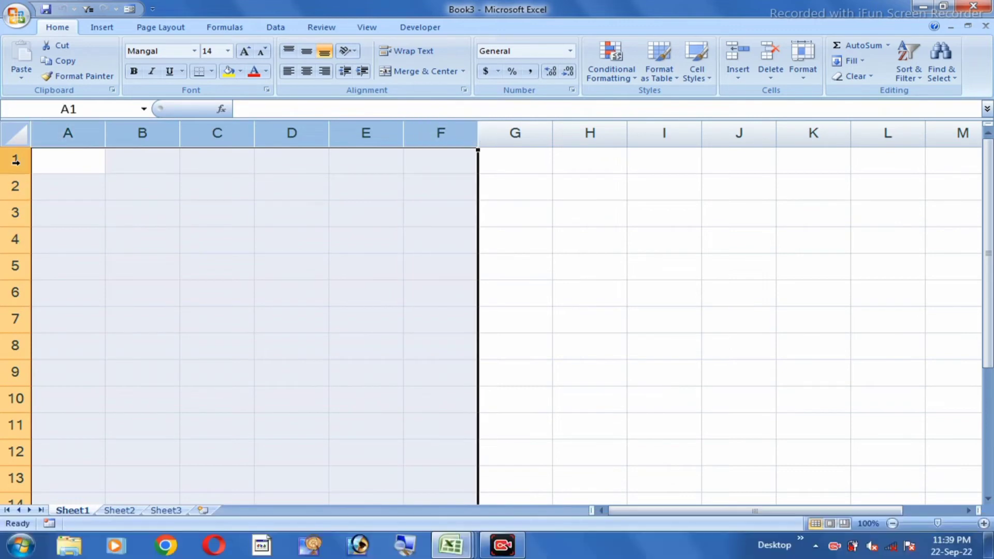
Step: Select rows 1–10, then rows 6, 3 and 5, column D, and finally cell D5
drag(15, 159, 15, 399)
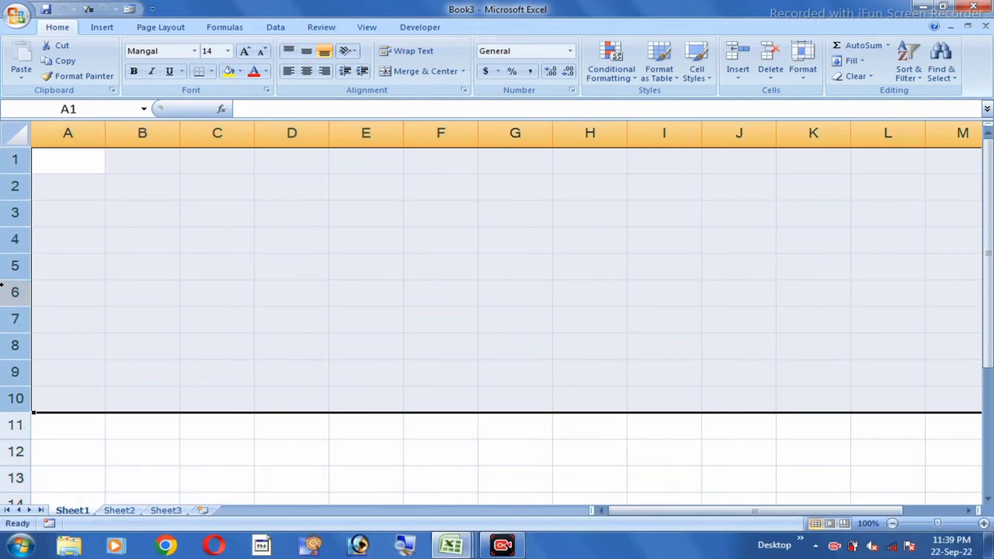
click(15, 292)
click(15, 212)
click(8, 268)
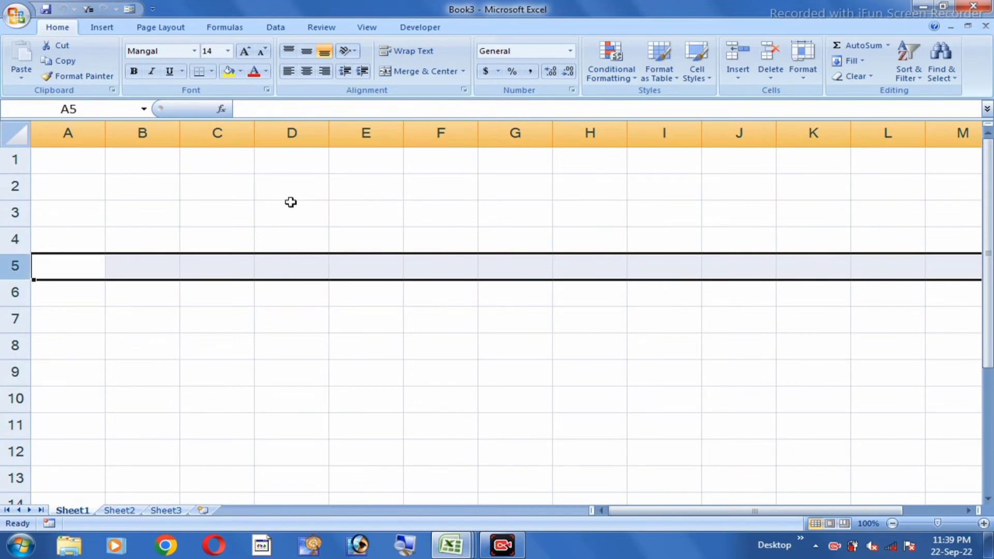
click(306, 134)
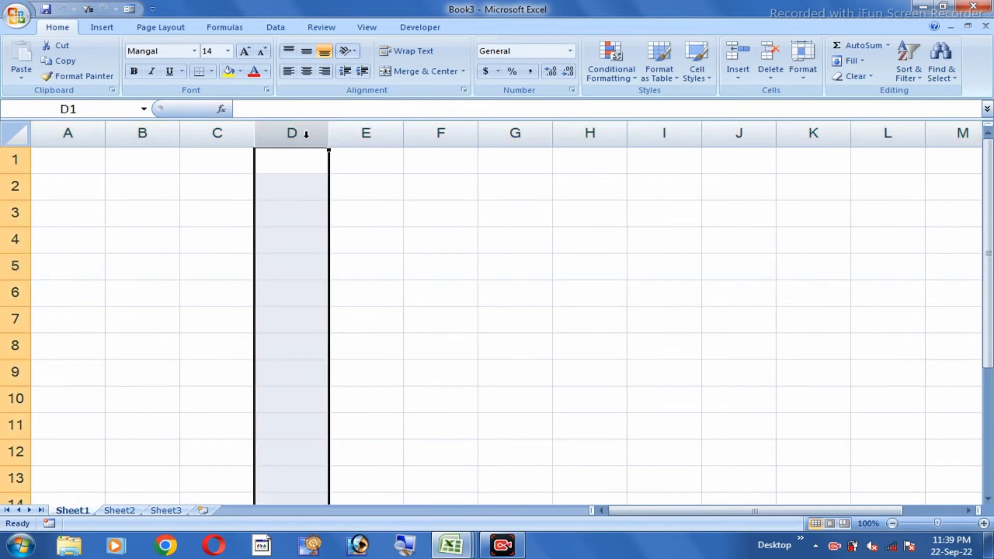
click(280, 270)
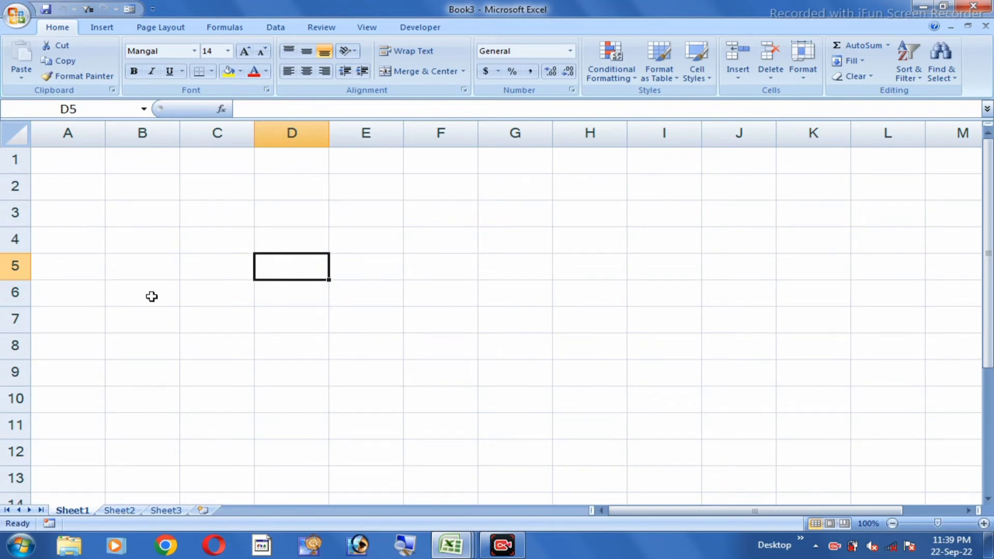
click(279, 111)
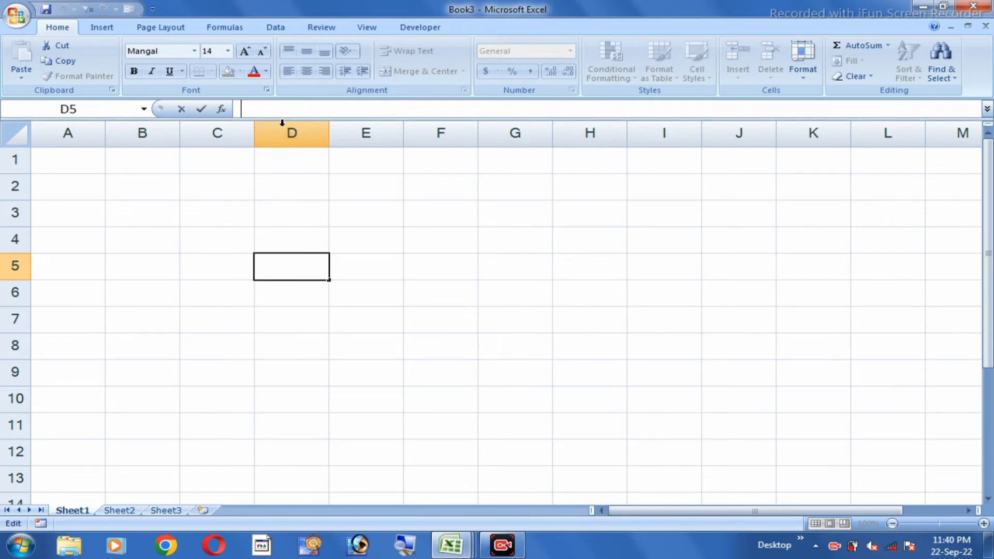
click(299, 198)
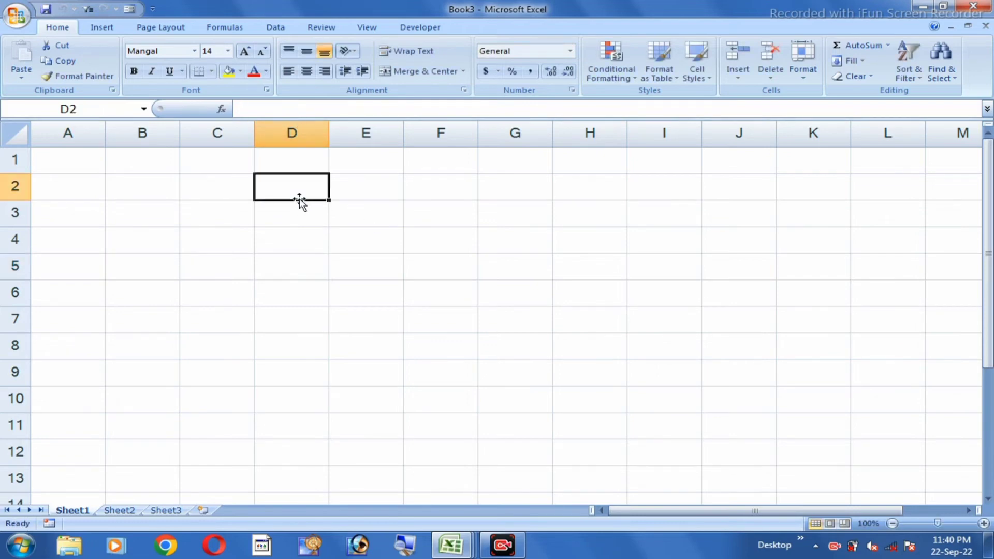
text(20)
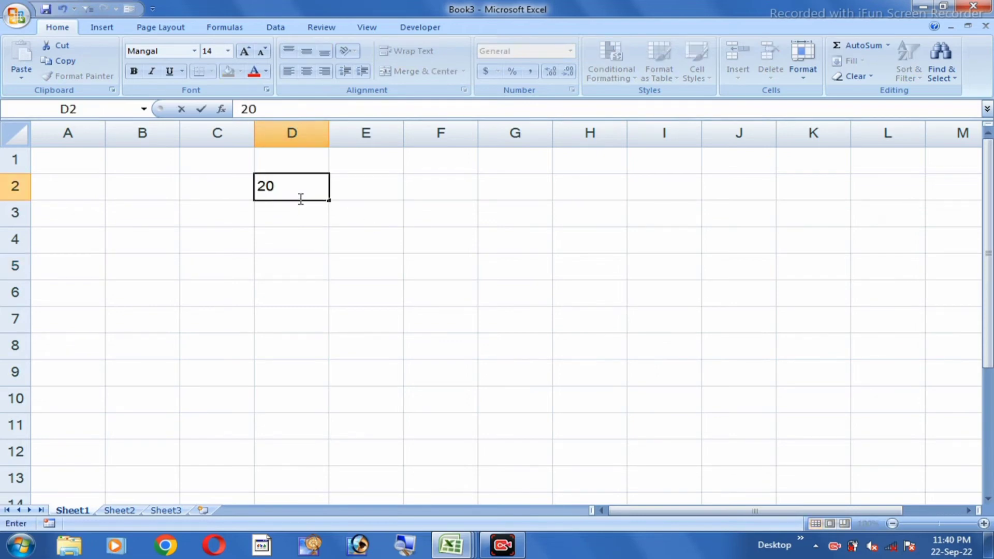
key(Return)
click(303, 176)
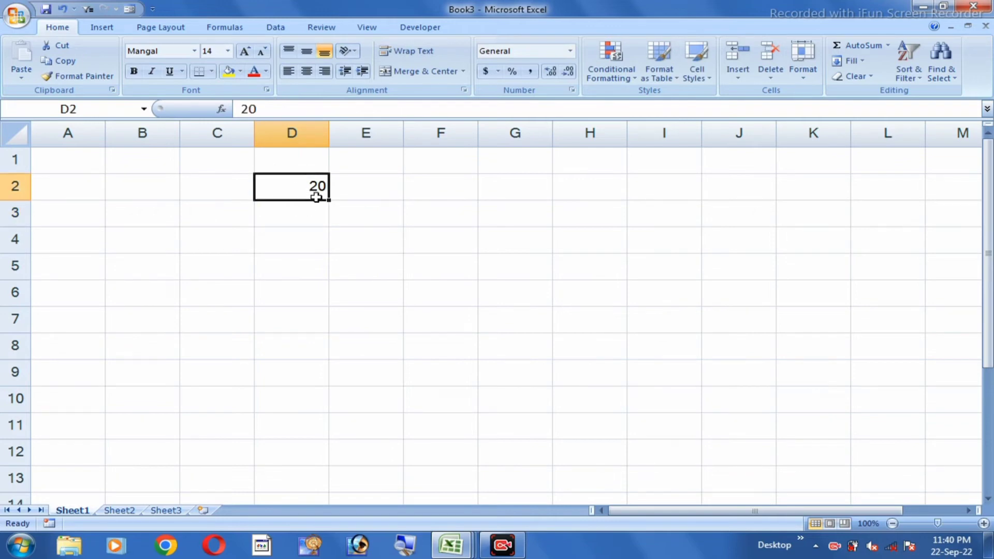
click(360, 197)
click(291, 261)
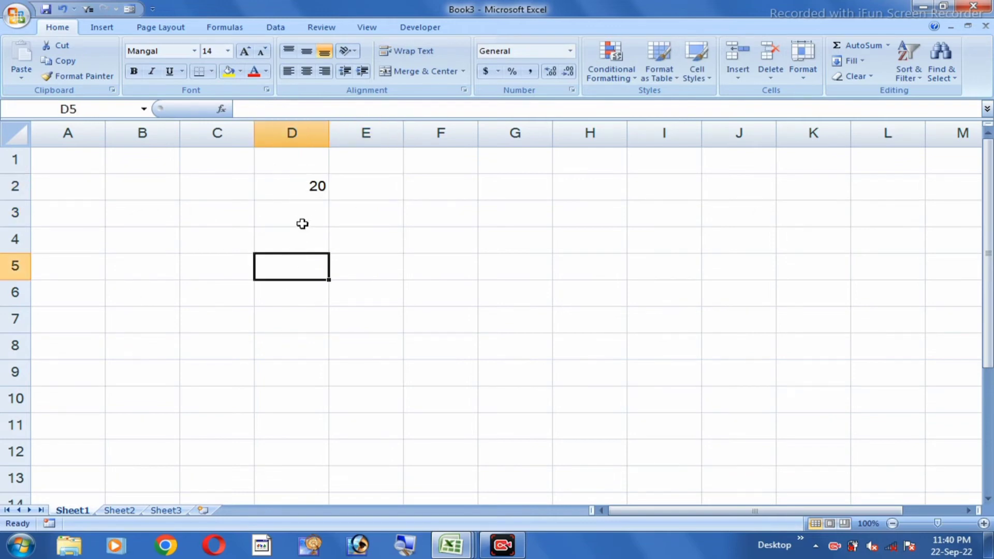
click(305, 218)
text(=)
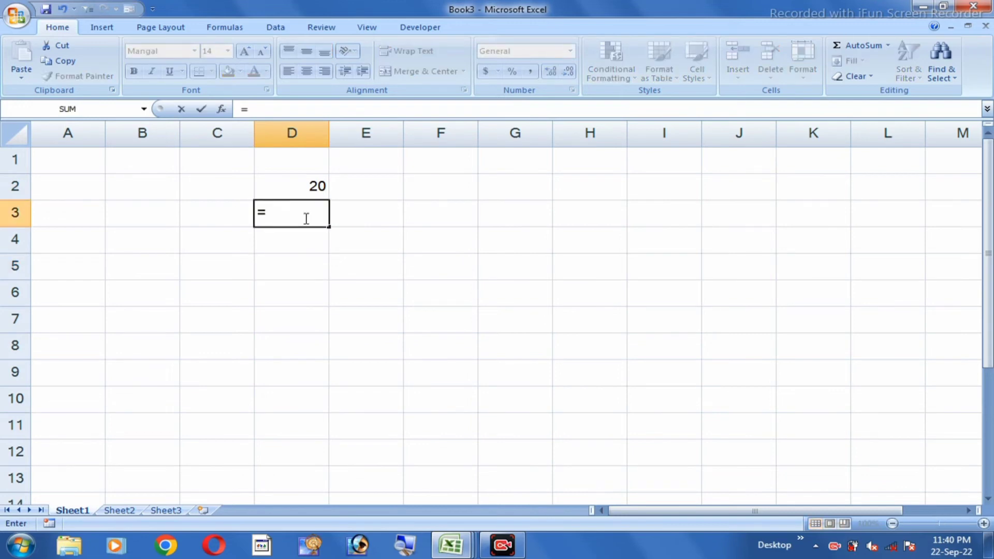
text(12+)
text(8)
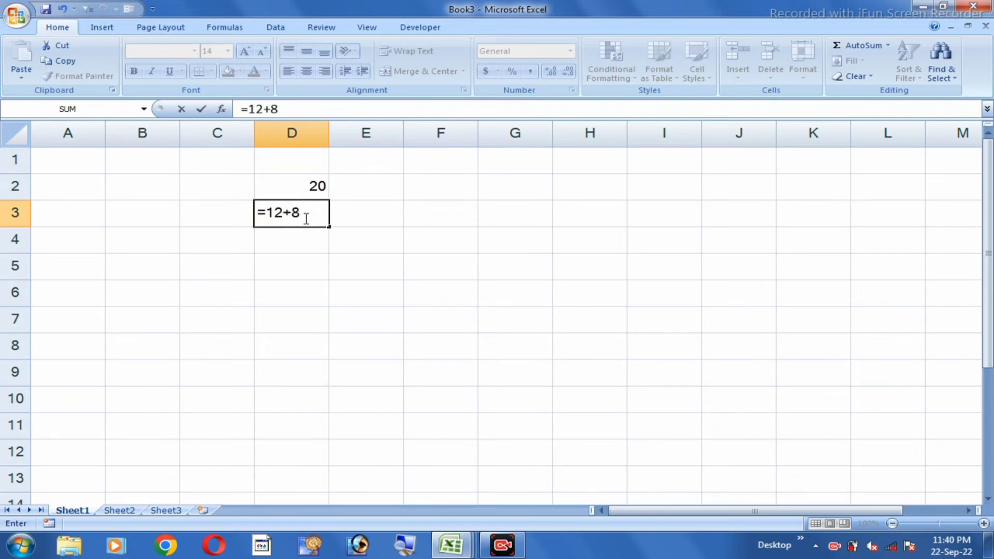
key(Return)
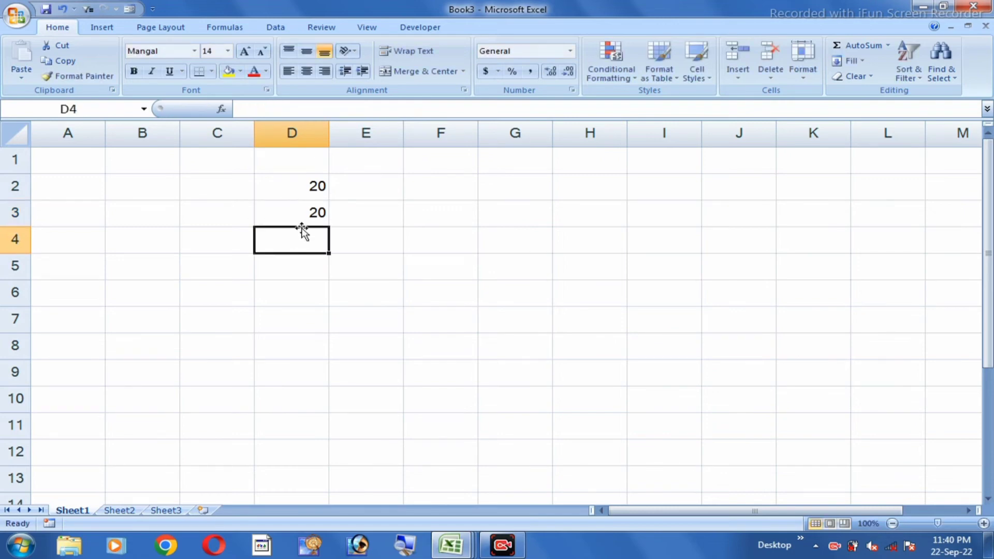
click(303, 215)
click(310, 183)
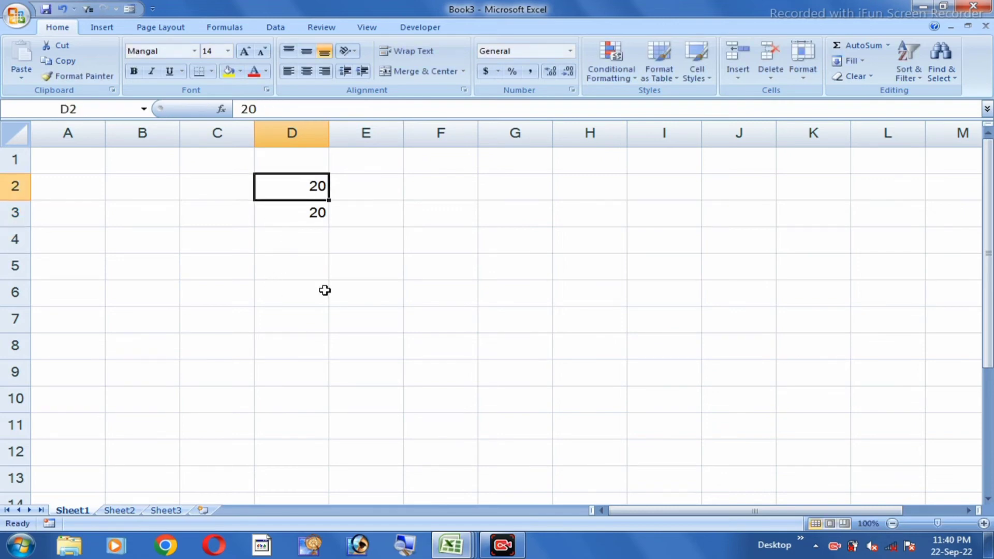
click(321, 287)
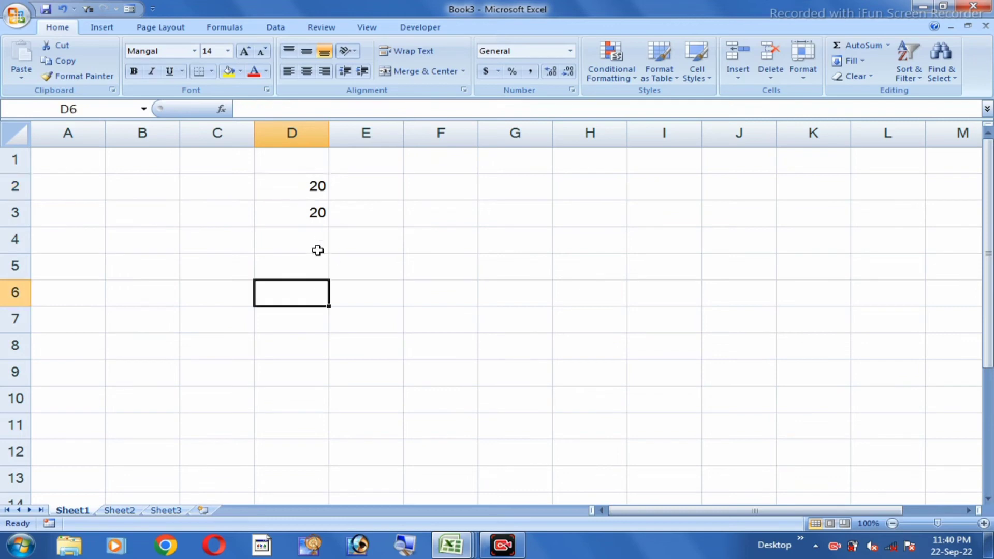
click(313, 185)
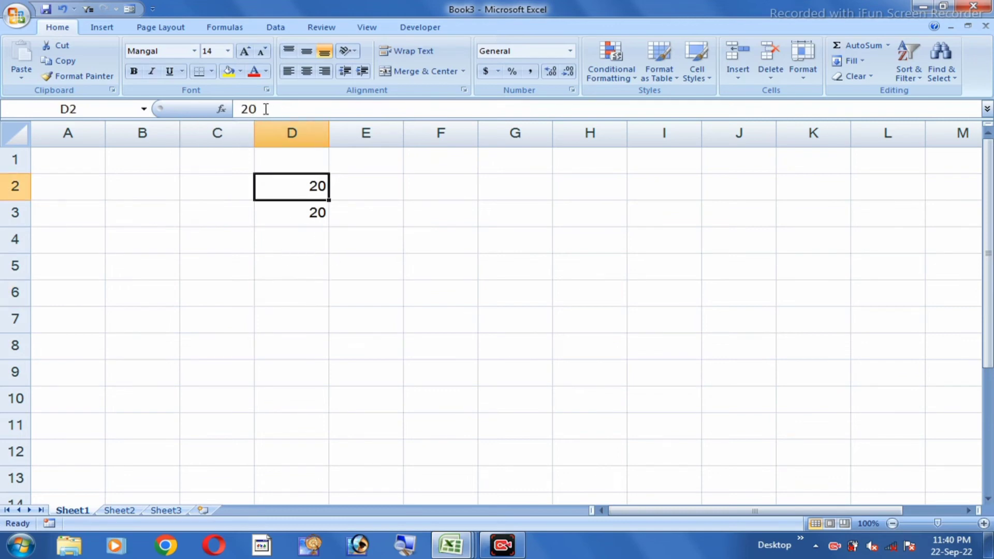
Step: Select D3 and inspect its =12+8 formula in the formula bar
click(312, 216)
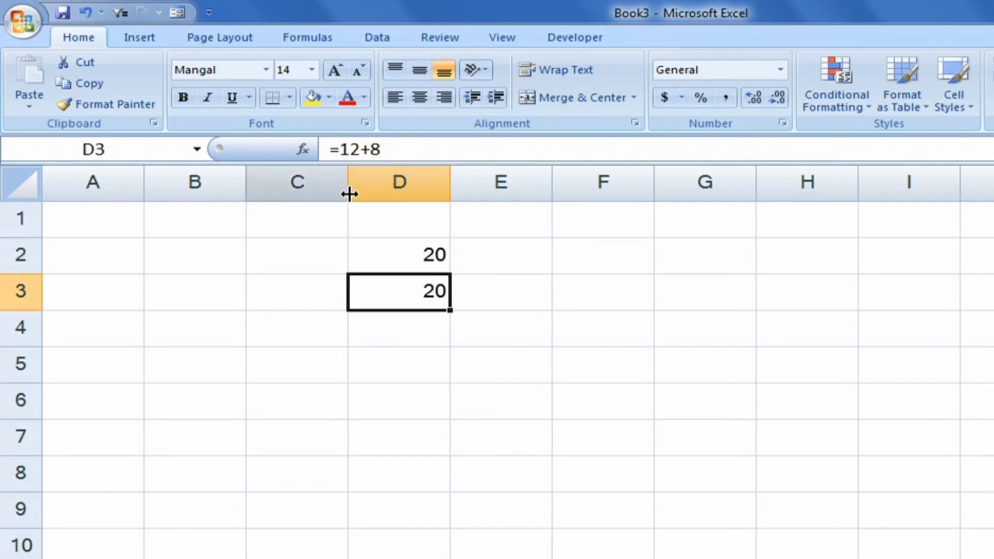
click(434, 314)
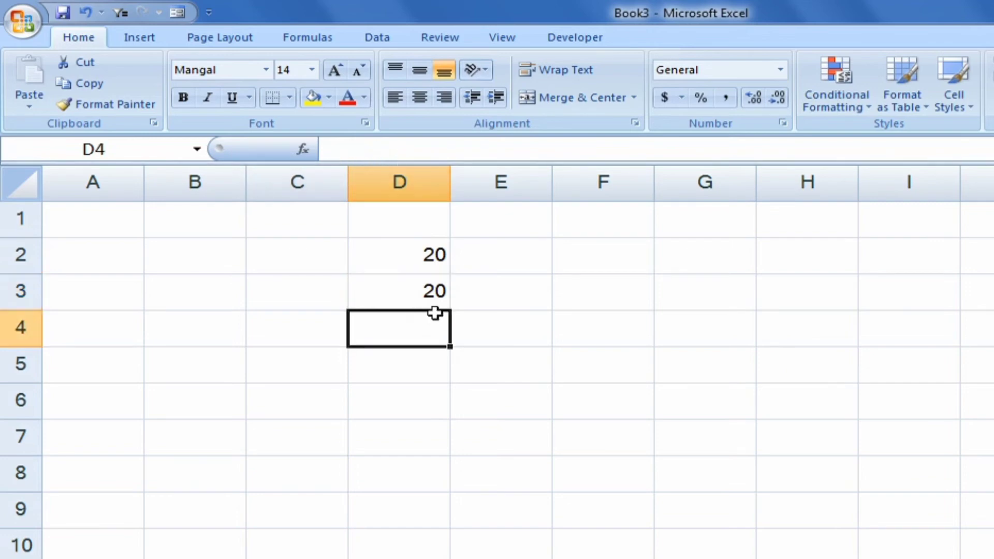
click(670, 295)
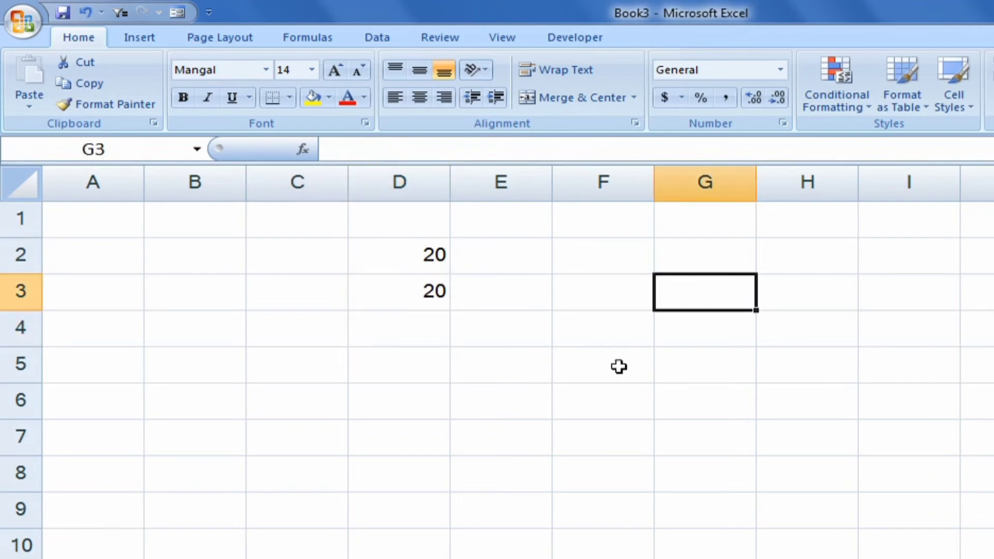
click(437, 285)
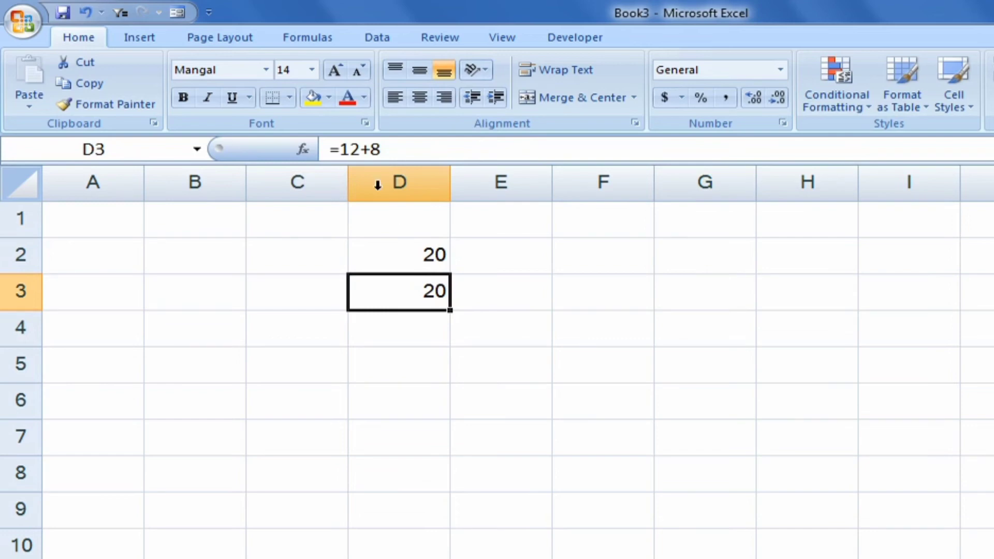
click(390, 149)
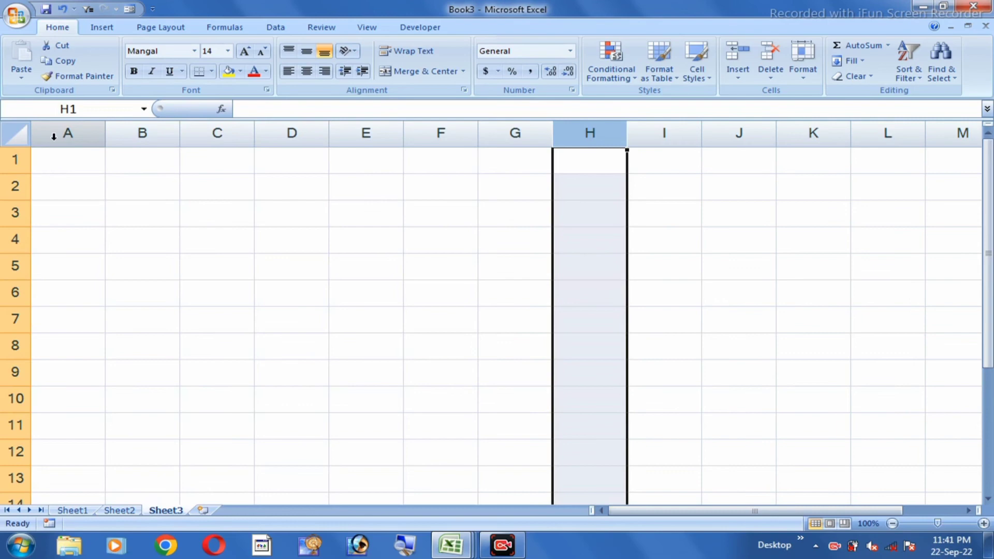
Step: On Sheet3, select columns A to E individually, then A through H, column D and cell E1
click(54, 135)
click(142, 133)
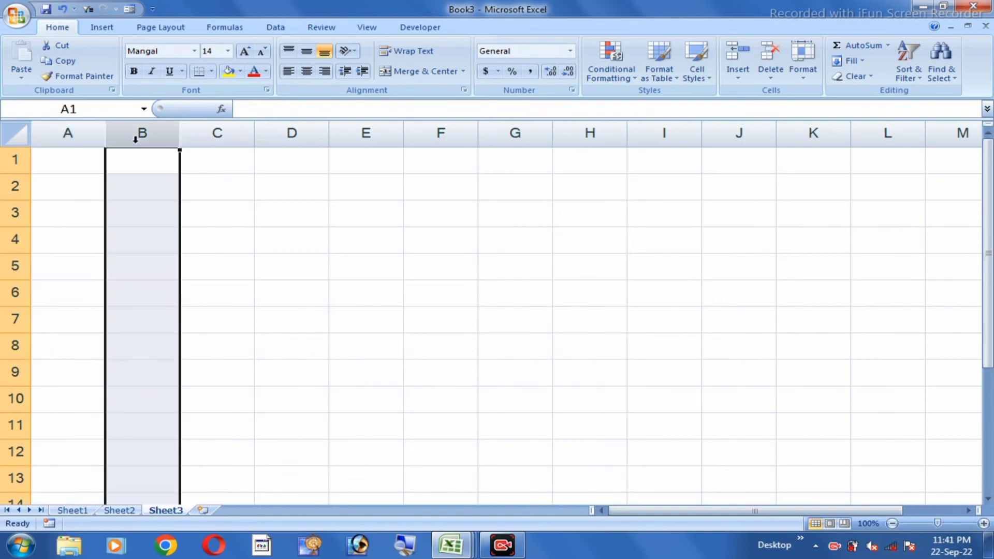
click(218, 133)
click(292, 133)
click(373, 133)
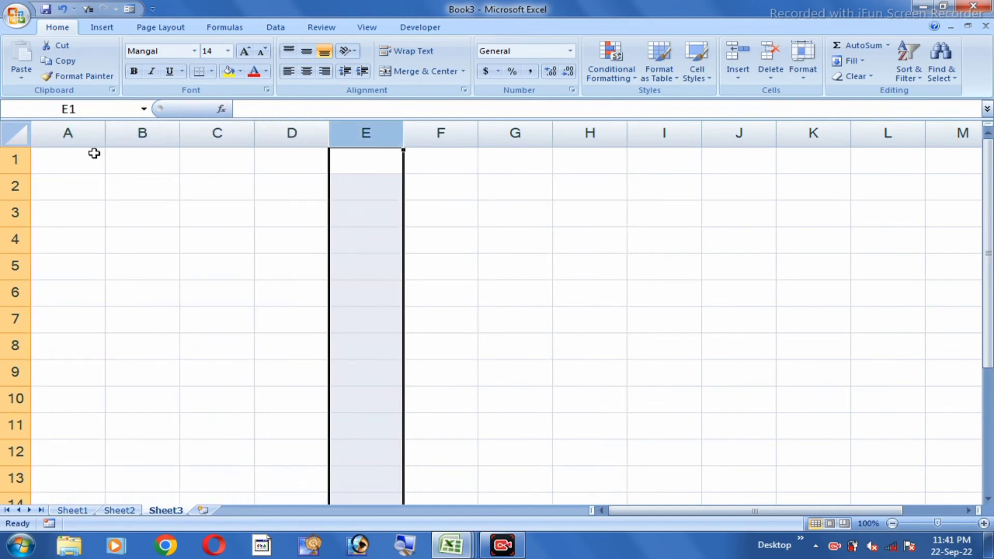
drag(68, 136, 590, 136)
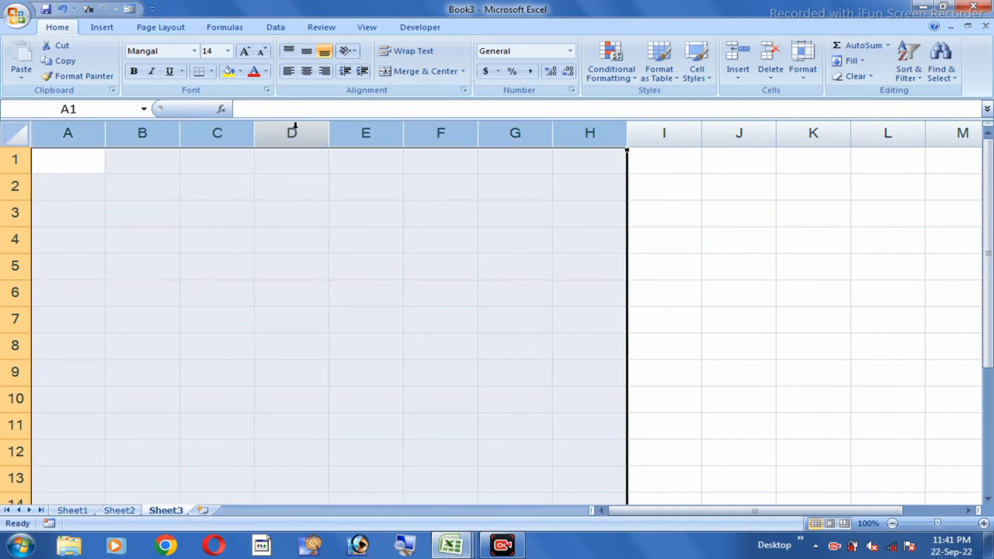
click(292, 132)
click(367, 161)
key(Right)
key(Right)
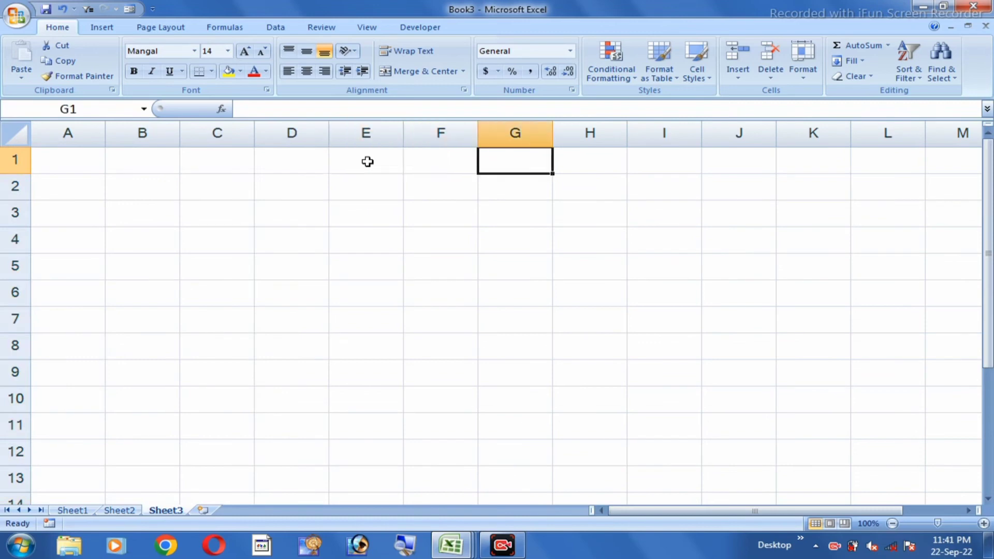
key(Right)
key(Right)
key(Right)
key(Right)
key(Right)
key(Right)
key(Right)
key(Right)
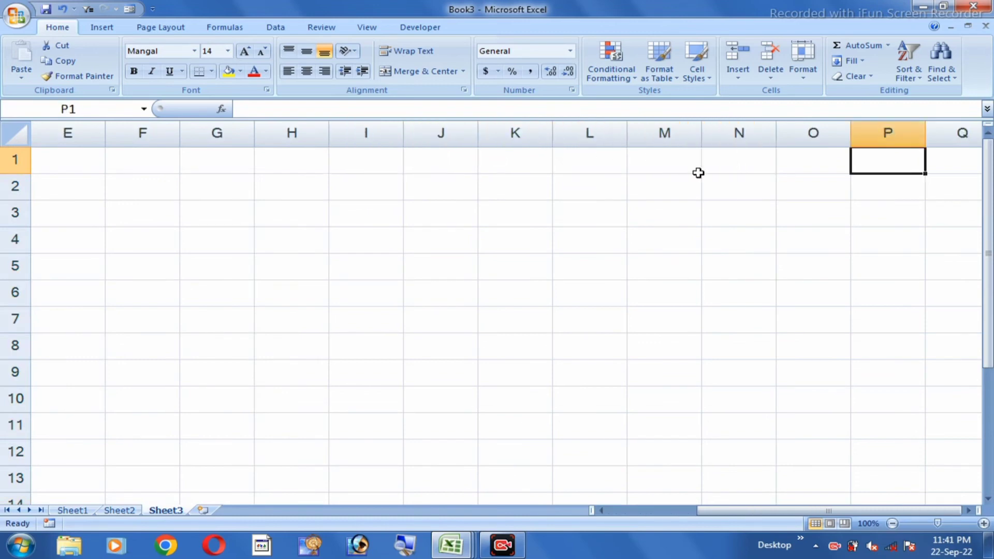
key(Right)
key(Right)
key(Right)
key(Right)
key(Right)
key(Right)
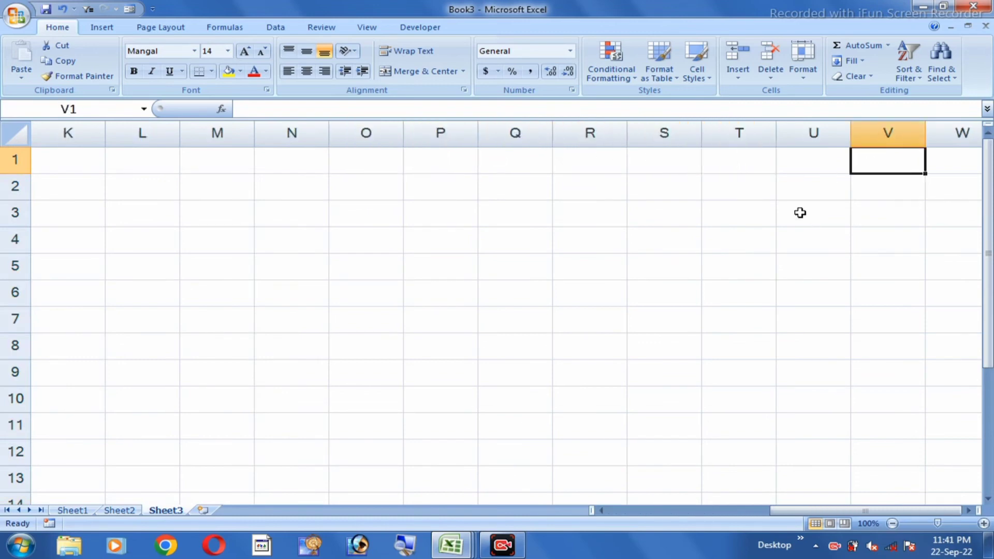
key(Right)
key(Right)
key(Right)
key(Right)
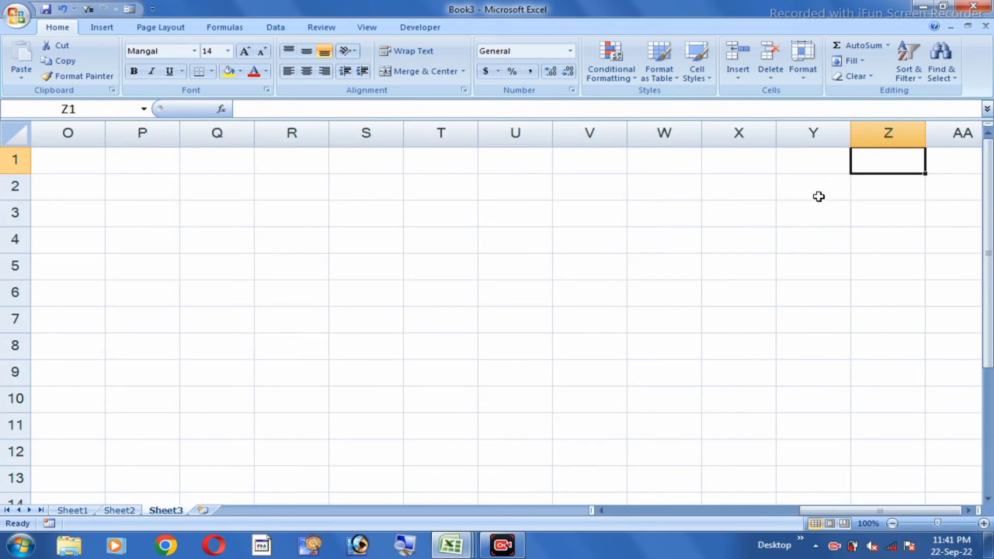
key(Right)
key(Right)
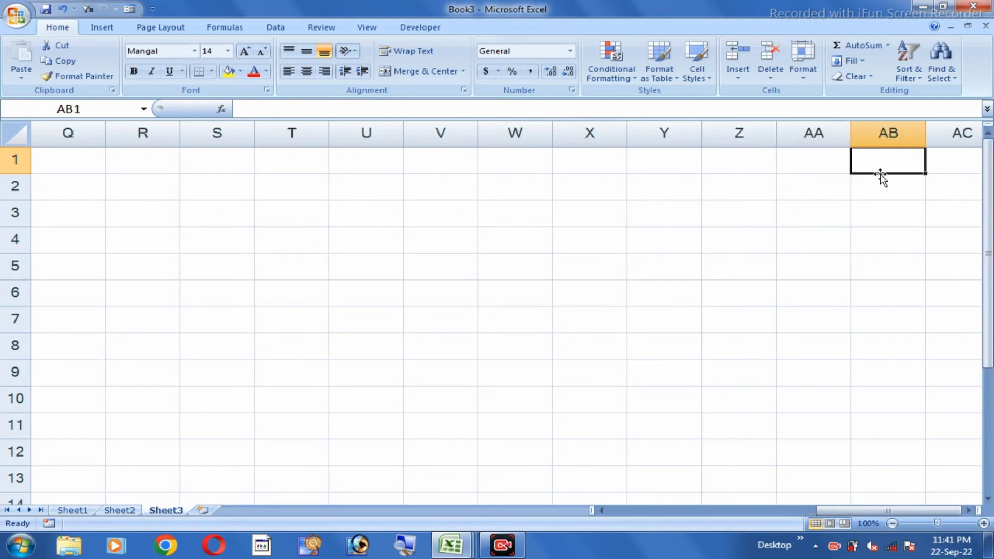
key(Right)
key(Right)
key(Right)
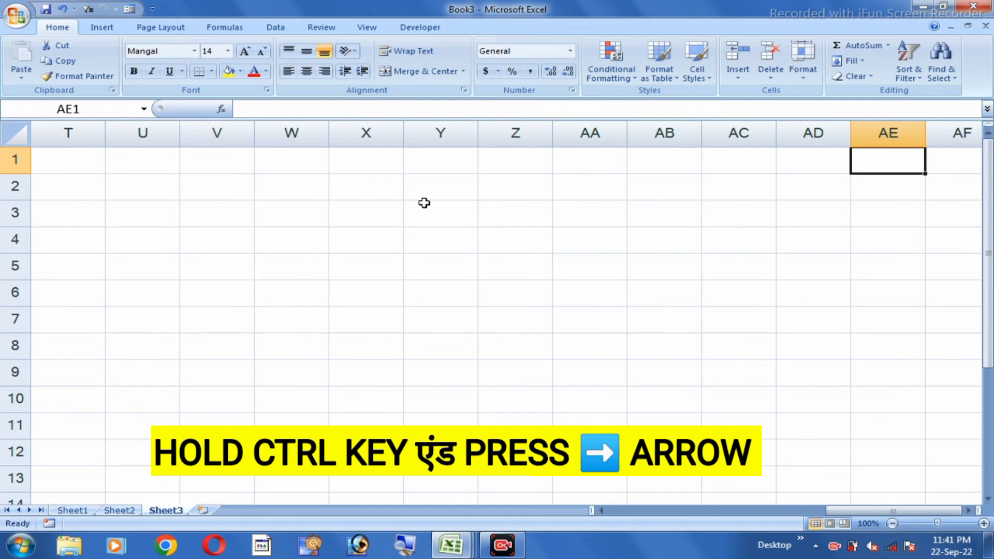
key(ctrl+Right)
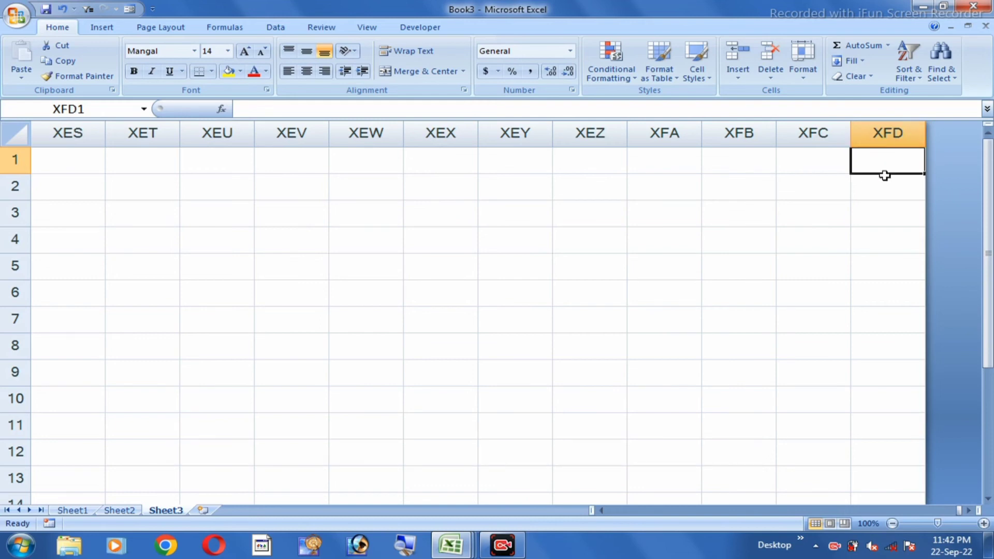
key(ctrl+Left)
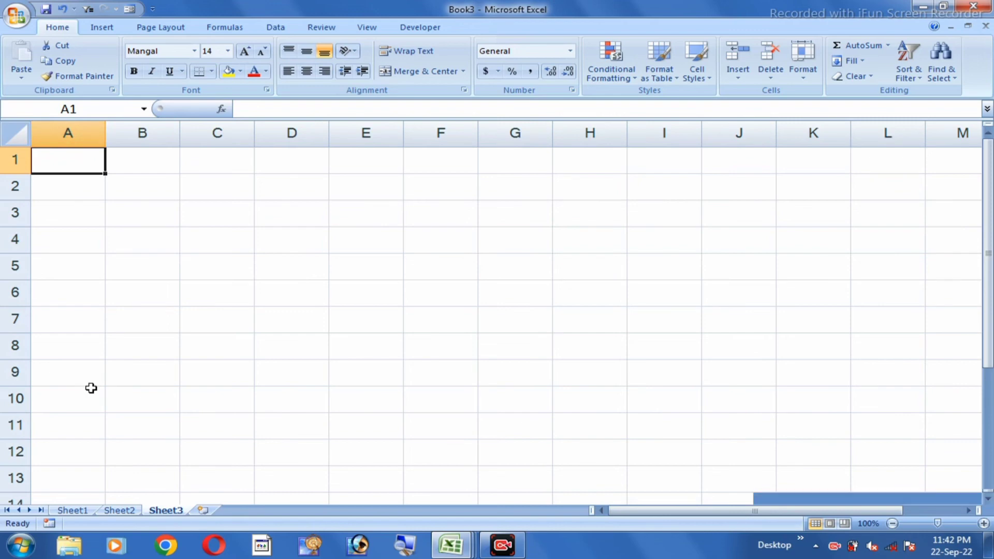
key(ctrl+Down)
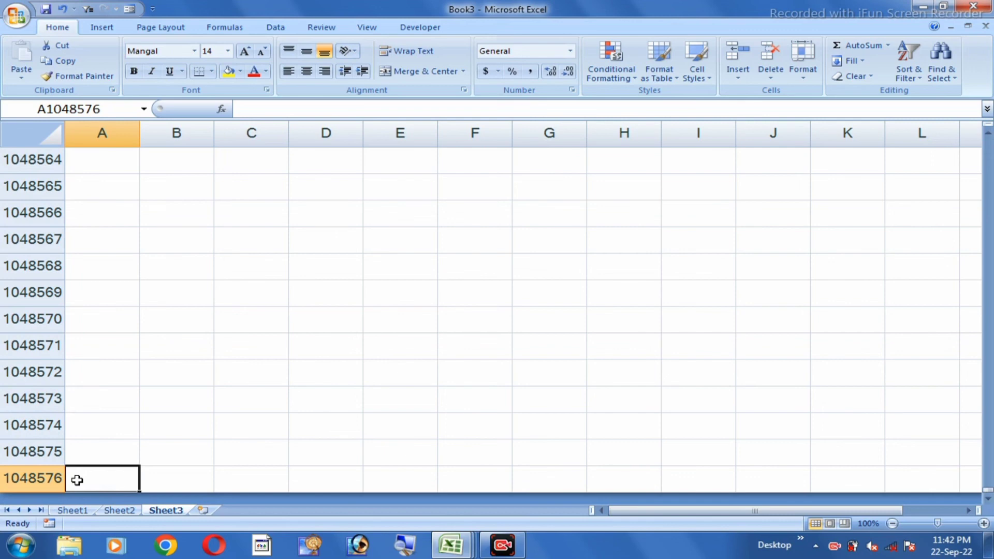
key(ctrl+Home)
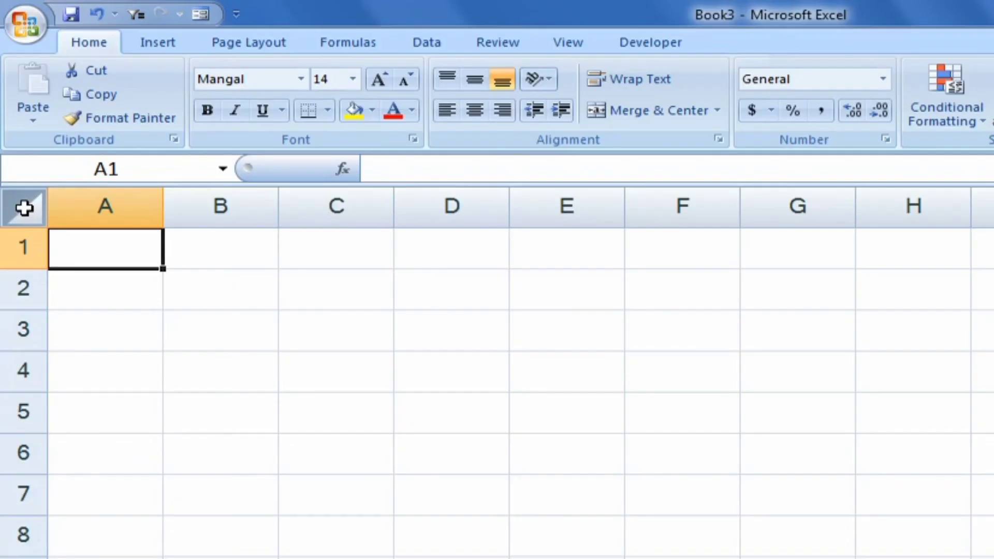
click(18, 134)
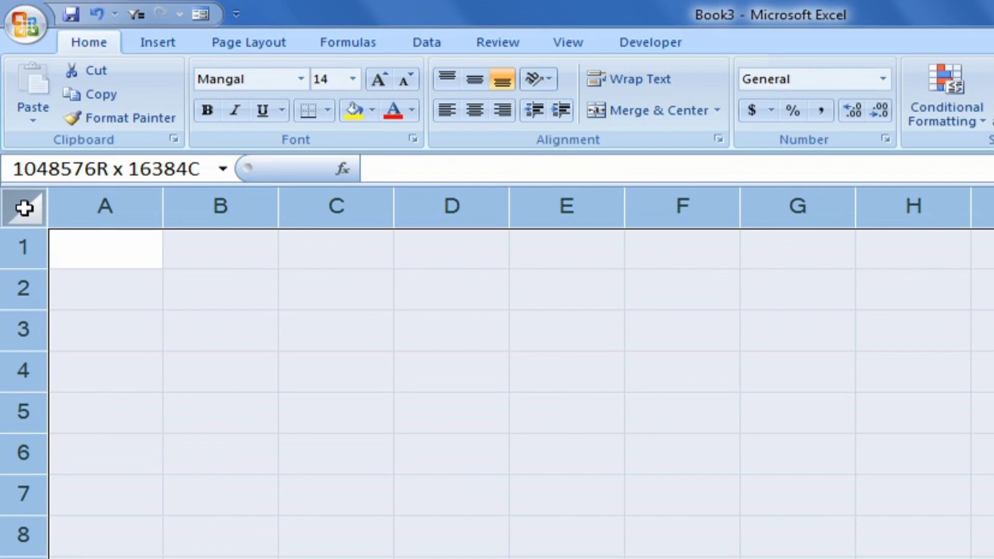
click(204, 287)
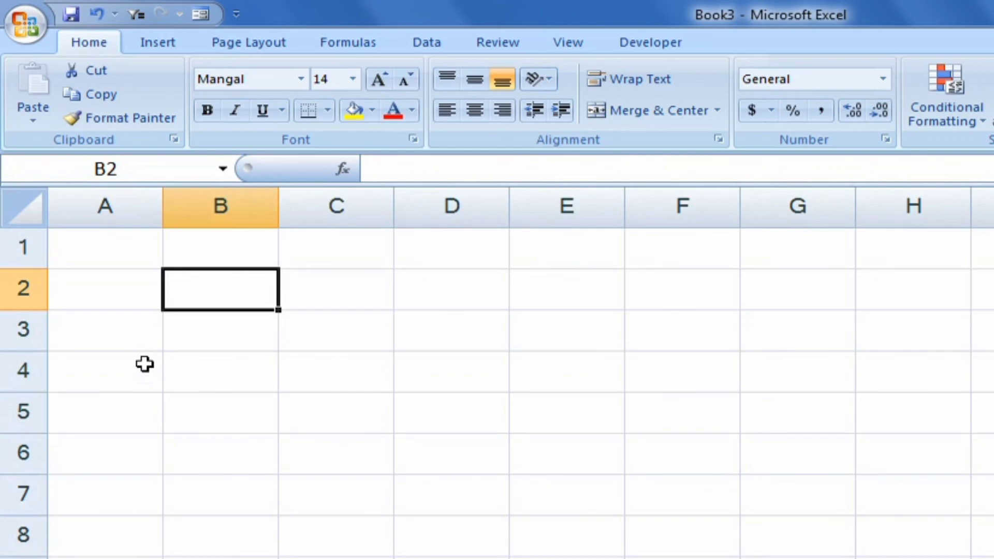